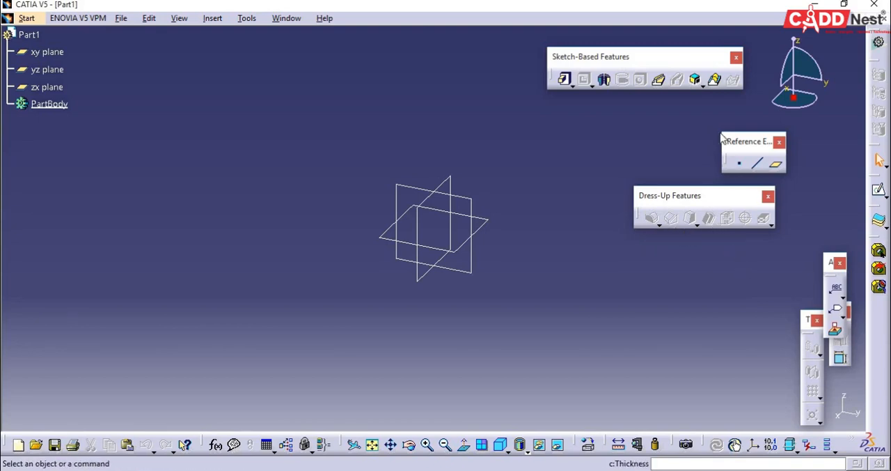
# - Sketch a rectangle about 136 mm wide and 131 mm high around the origin on the xy plane
pyautogui.click(879, 193)
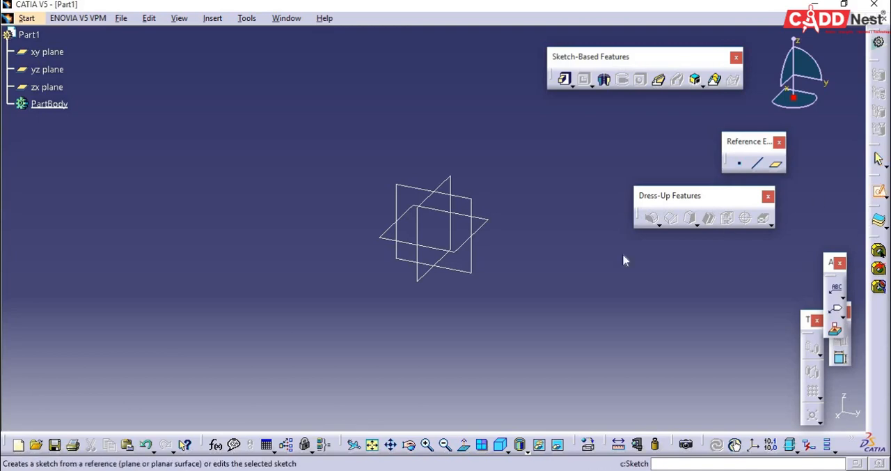
pyautogui.click(481, 218)
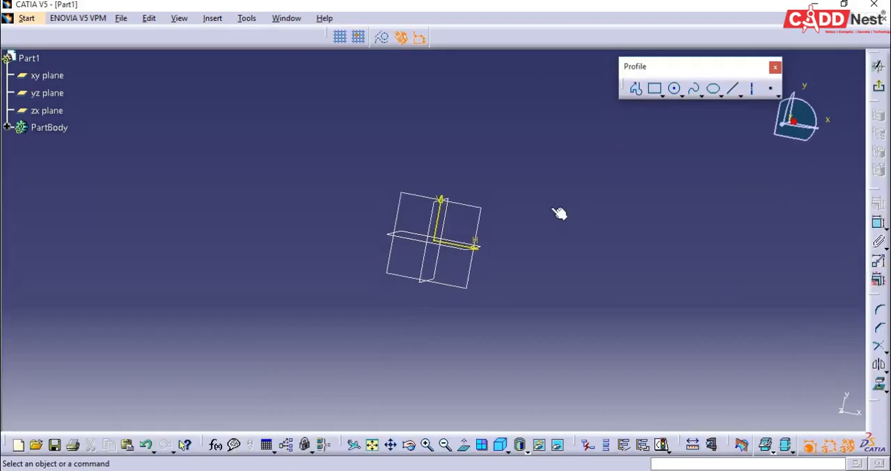
pyautogui.click(655, 89)
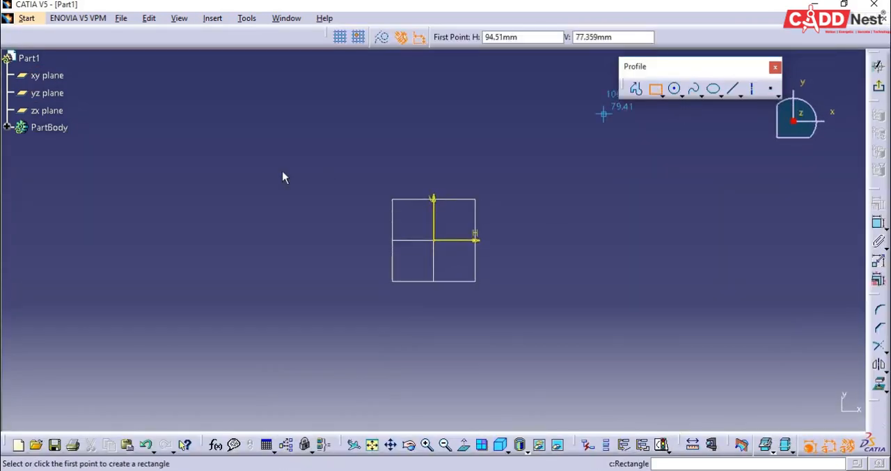
pyautogui.click(325, 150)
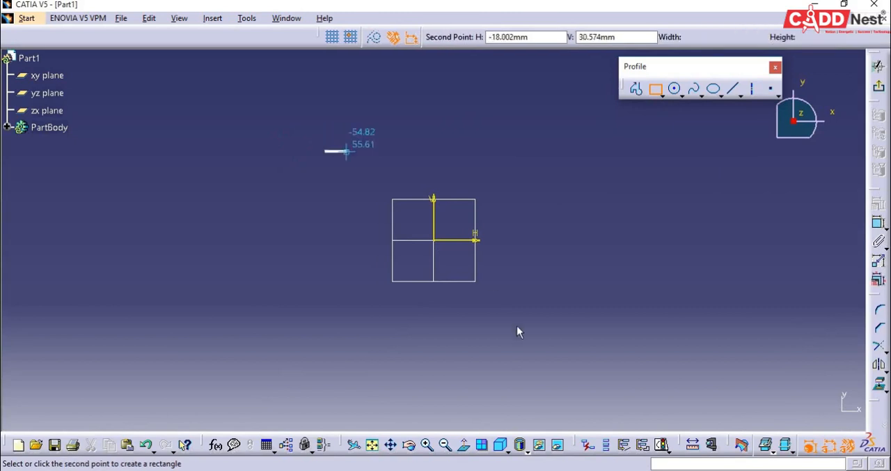
pyautogui.click(543, 358)
pyautogui.click(879, 86)
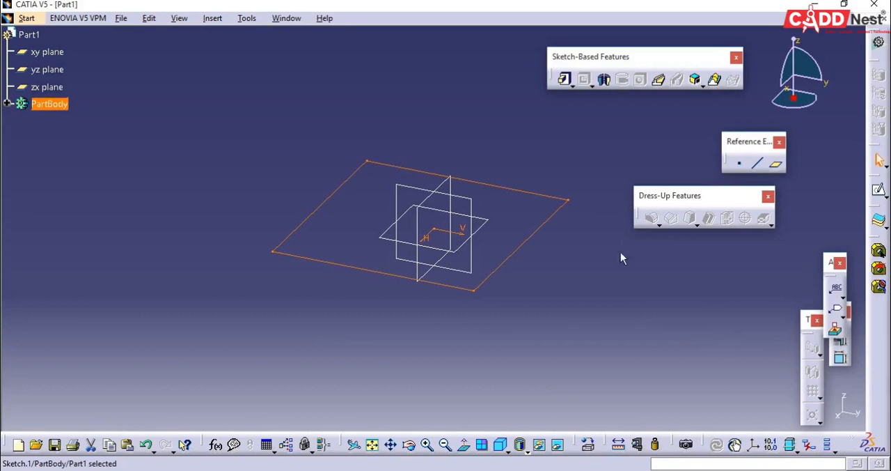
# - Pad the rectangle sketch to a length of 150 mm and show the block in isometric view
pyautogui.click(608, 180)
pyautogui.click(562, 81)
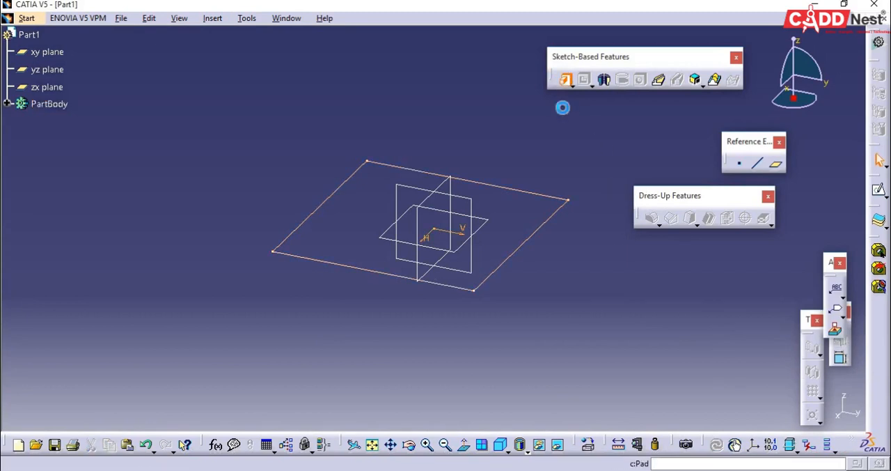
pyautogui.click(547, 227)
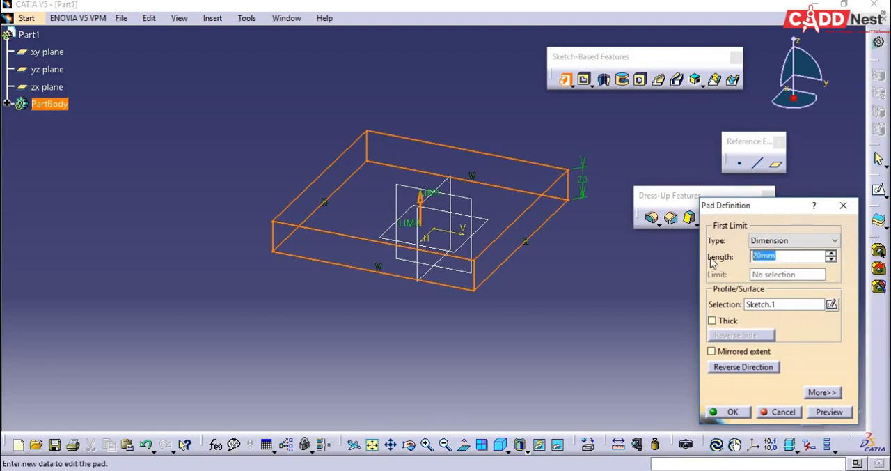
pyautogui.write('150')
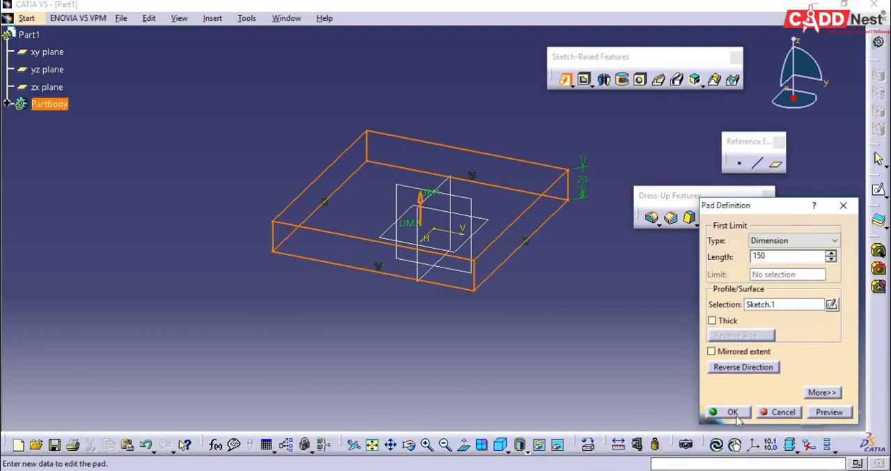
pyautogui.click(731, 402)
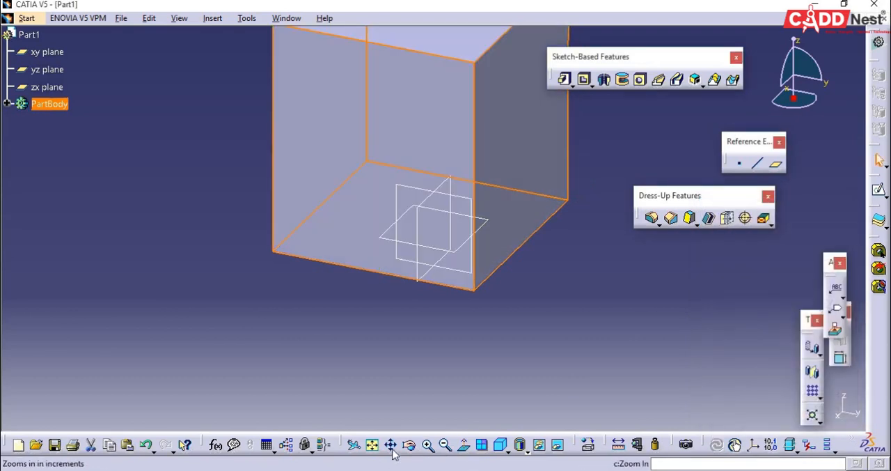
pyautogui.click(500, 445)
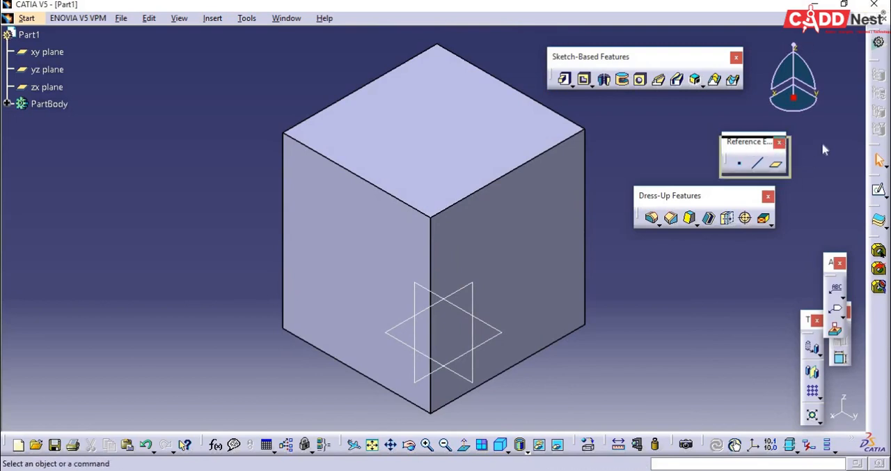
# - Rearrange the Reference Elements and Dress-Up Features toolbars and detach the Fillets tools as a separate toolbar
pyautogui.moveTo(751, 142); pyautogui.dragTo(879, 160)
pyautogui.moveTo(717, 198); pyautogui.dragTo(741, 155)
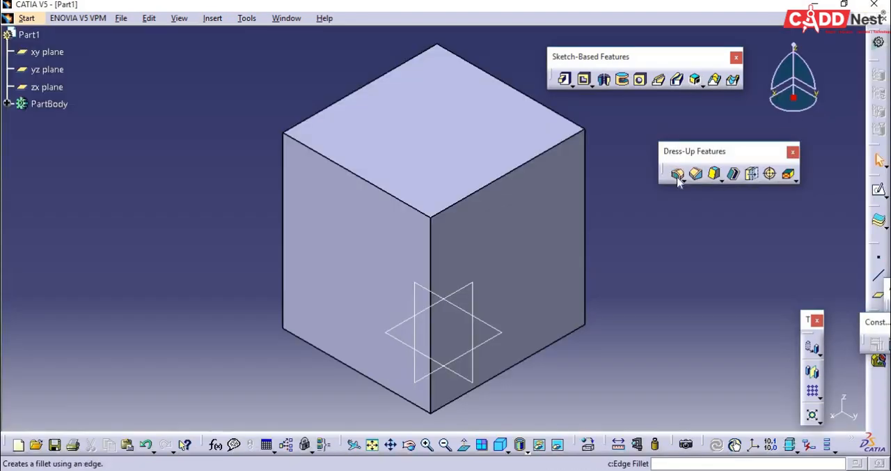
pyautogui.click(684, 182)
pyautogui.moveTo(687, 188); pyautogui.dragTo(672, 230)
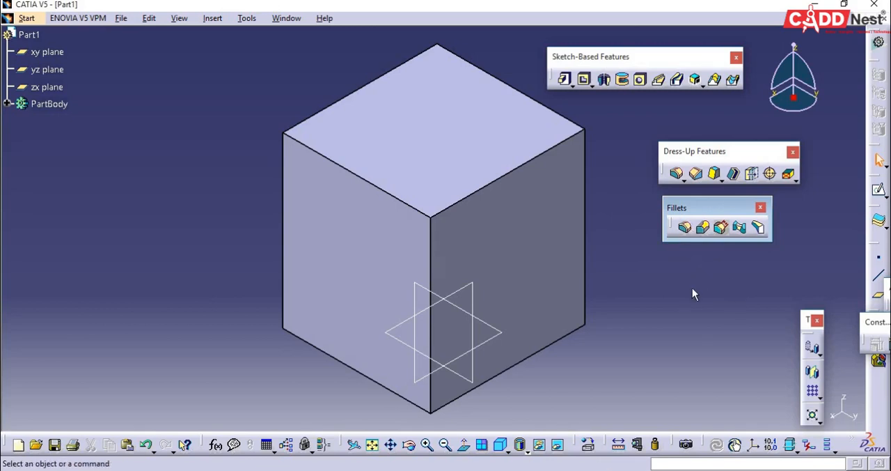
# - Apply an Edge Fillet of 20 mm radius to the front-left edge of the block's top face and undo it
pyautogui.click(686, 230)
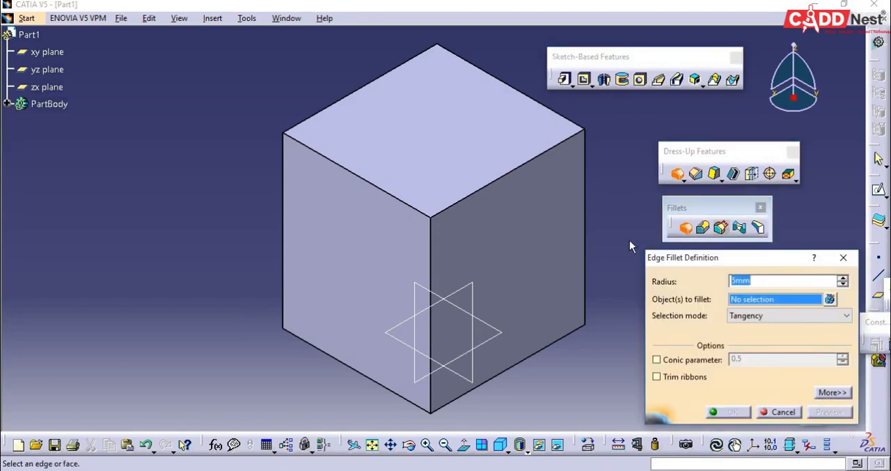
pyautogui.moveTo(686, 269); pyautogui.dragTo(671, 267)
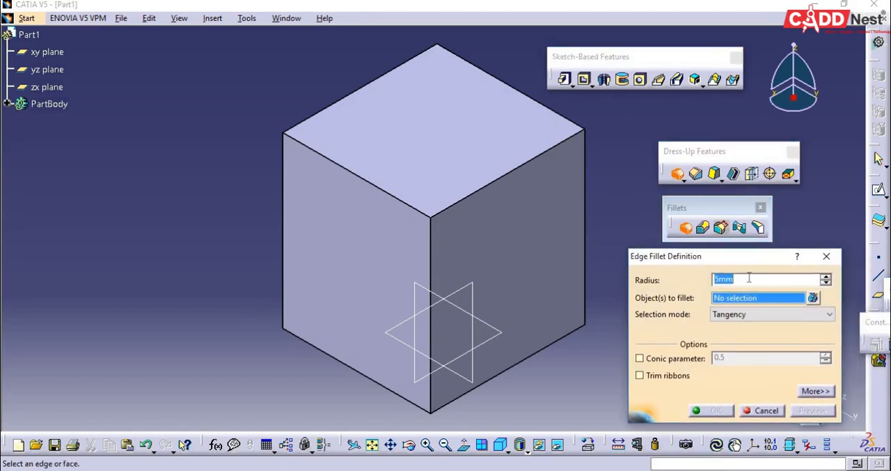
pyautogui.click(367, 179)
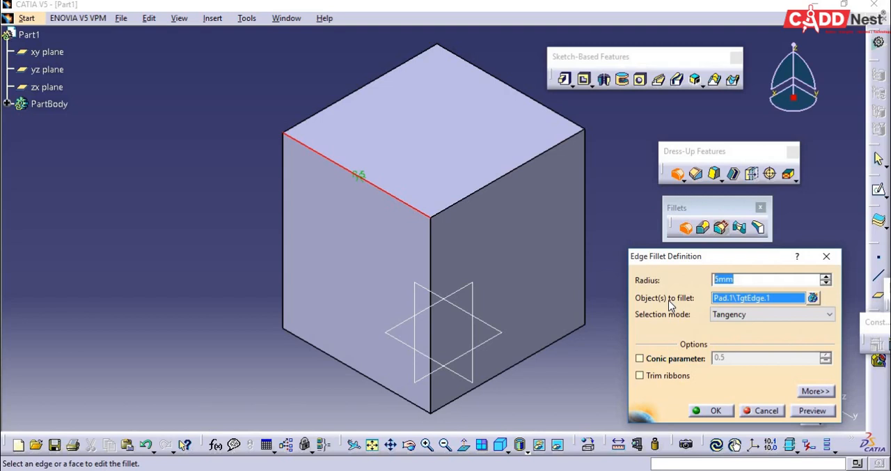
pyautogui.write('20')
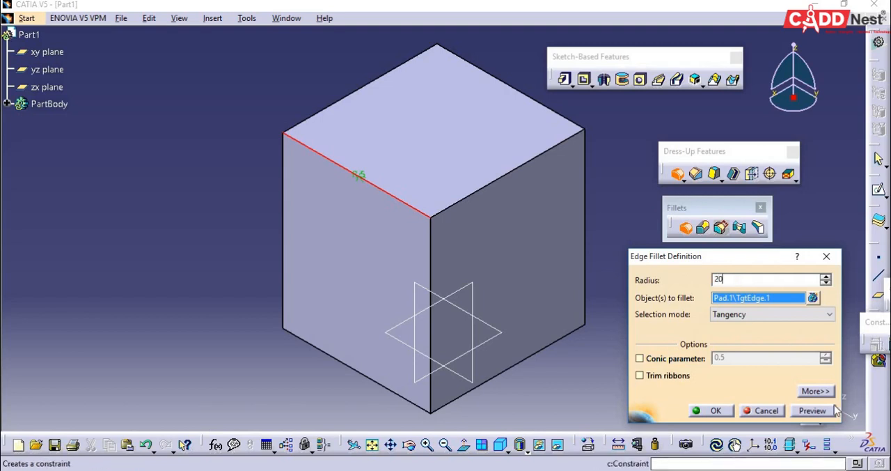
pyautogui.click(731, 411)
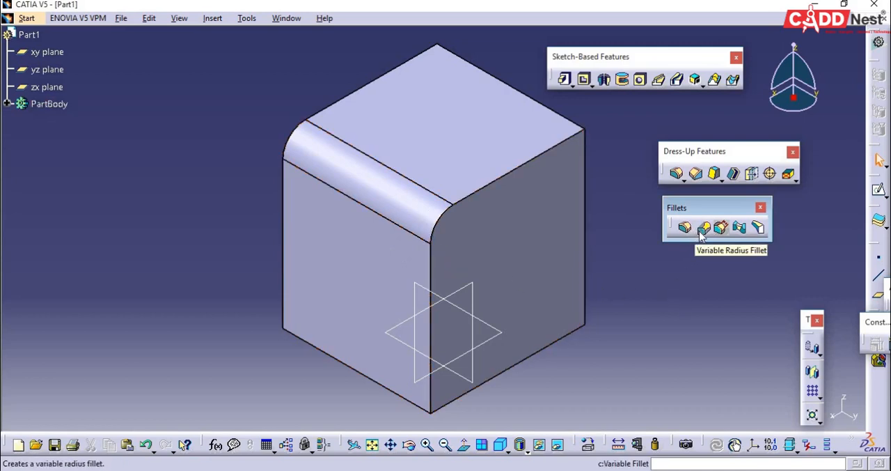
pyautogui.hotkey('ctrl', 'z')
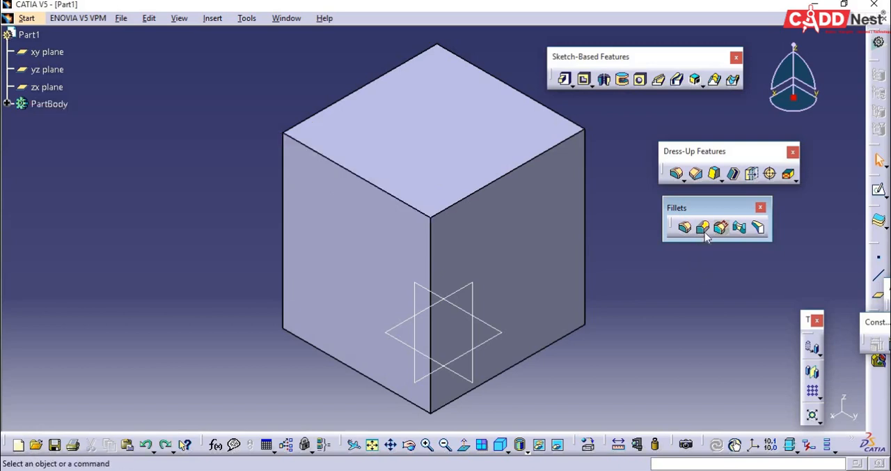
# - Apply a Variable Radius Fillet to the top face's front-left edge, 25 mm at its far end and 6 mm at the front corner, and undo it
pyautogui.click(703, 231)
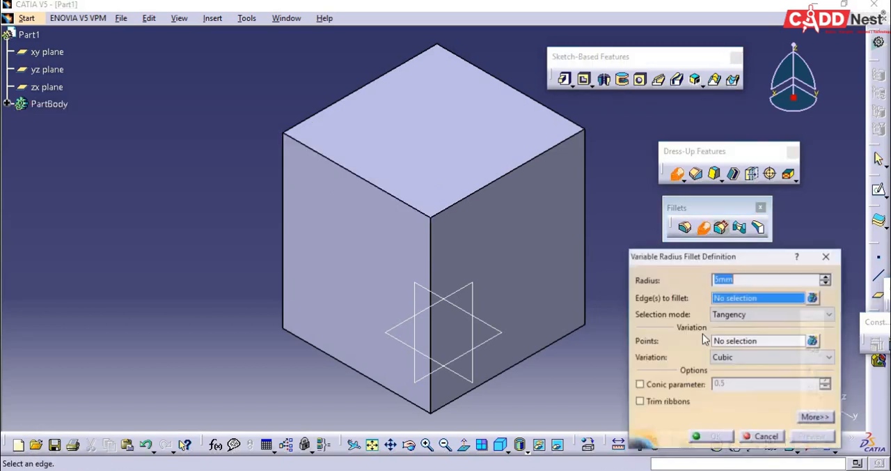
pyautogui.click(373, 187)
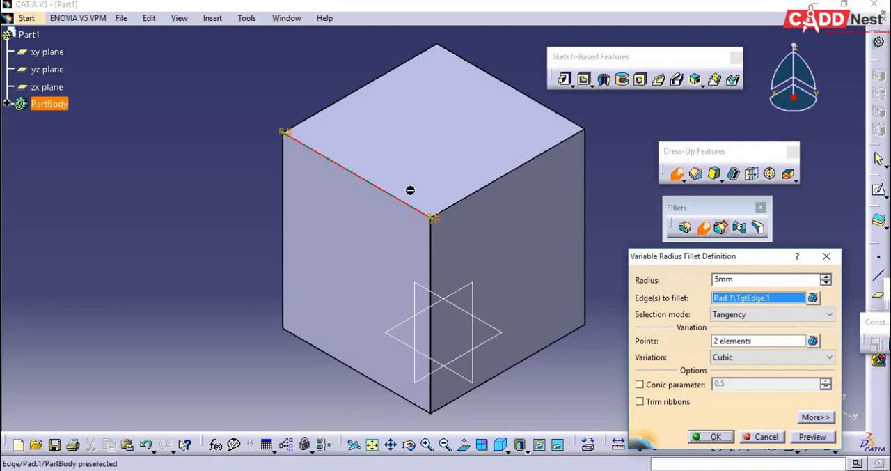
pyautogui.doubleClick(283, 131)
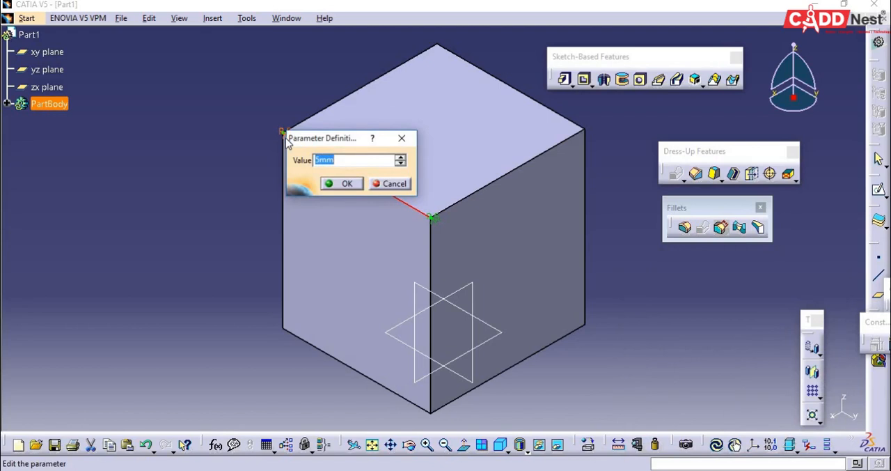
pyautogui.write('25')
pyautogui.click(340, 184)
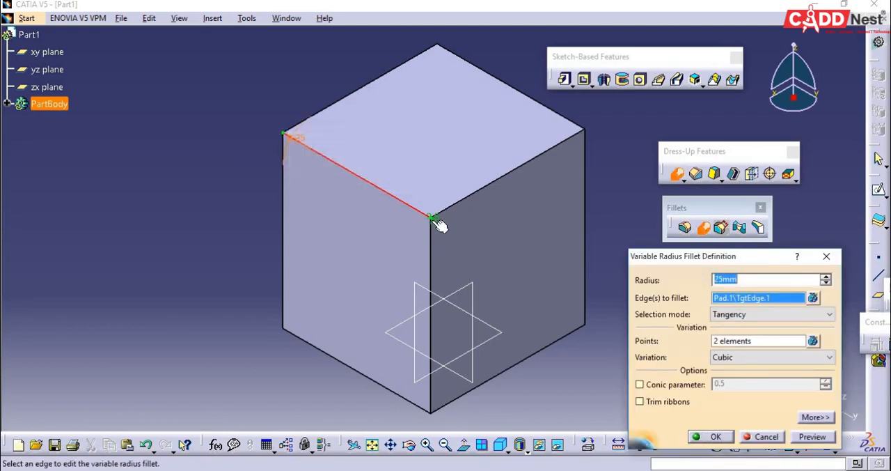
pyautogui.doubleClick(433, 218)
pyautogui.write('6')
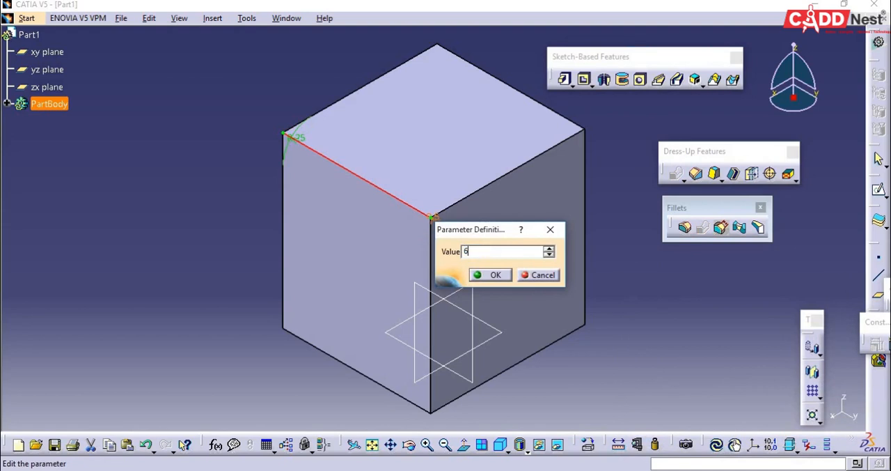
pyautogui.click(491, 275)
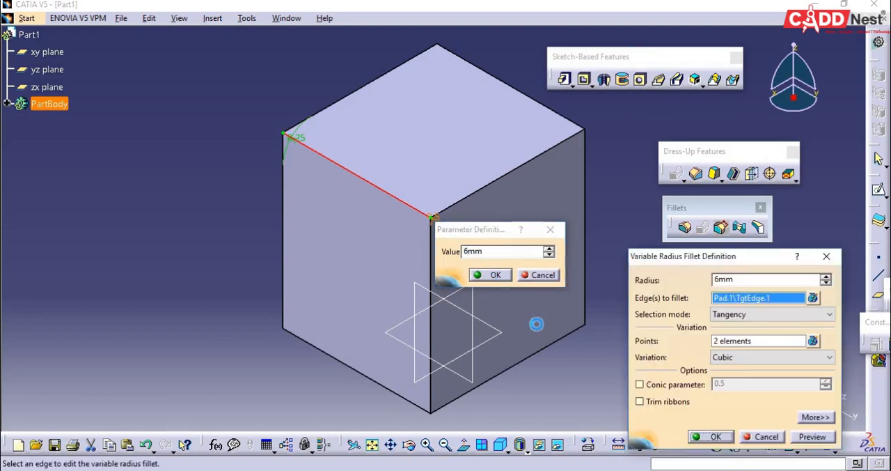
pyautogui.click(710, 437)
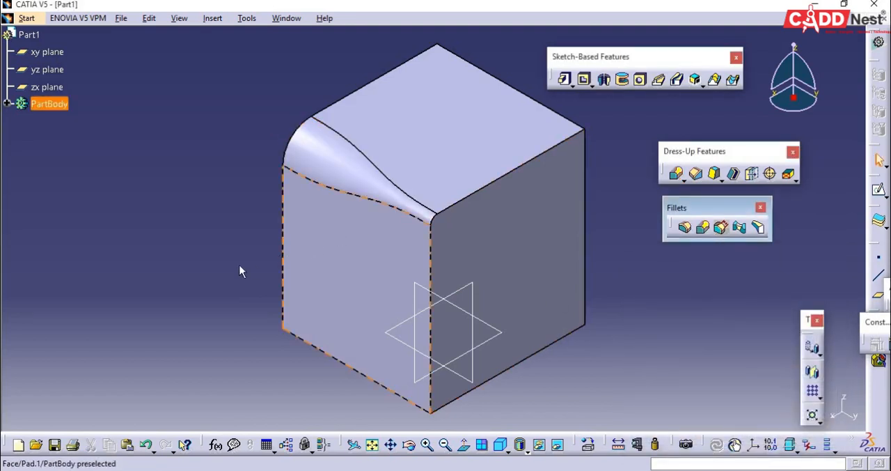
pyautogui.moveTo(224, 270); pyautogui.dragTo(236, 297, button='middle')
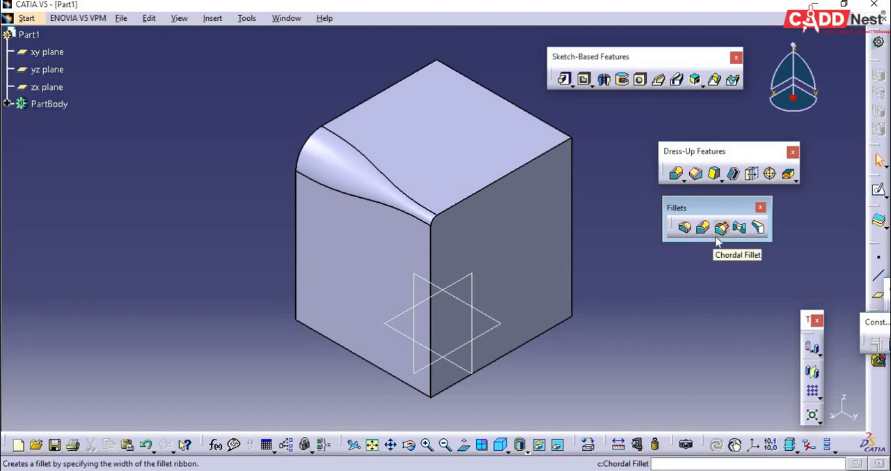
pyautogui.hotkey('ctrl', 'z')
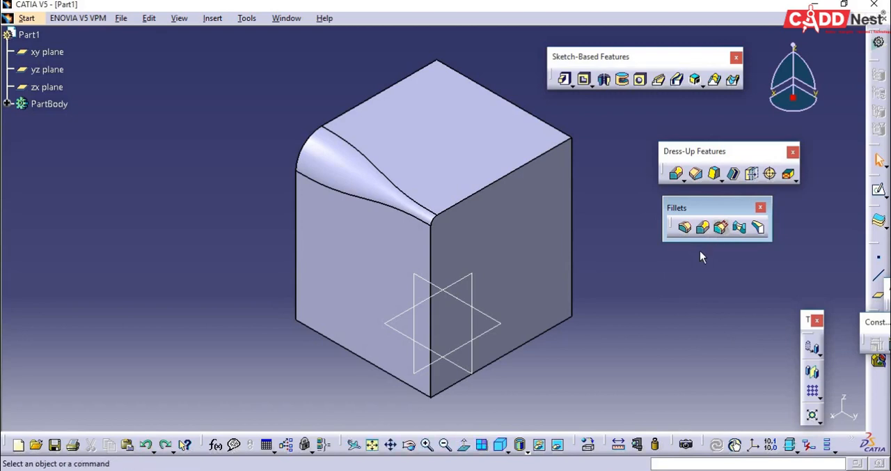
pyautogui.hotkey('ctrl', 'z')
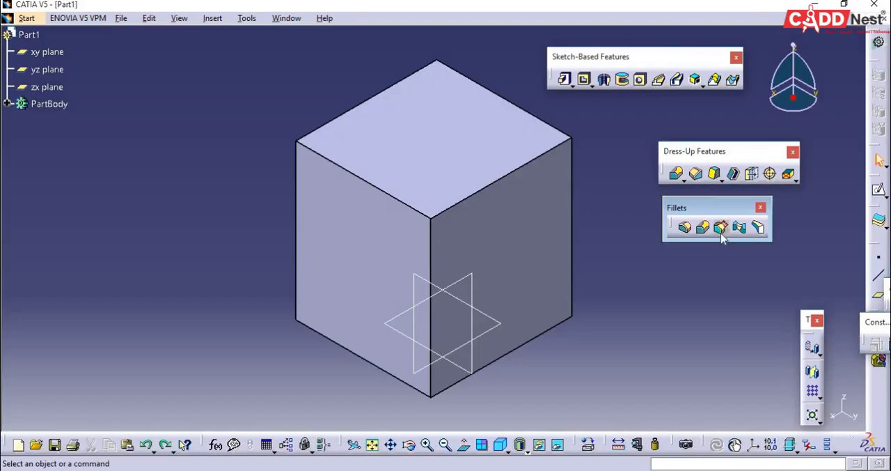
# - Create a Chordal Fillet with a 25 mm chordal length on the front-left edge of the block's top face
pyautogui.click(722, 230)
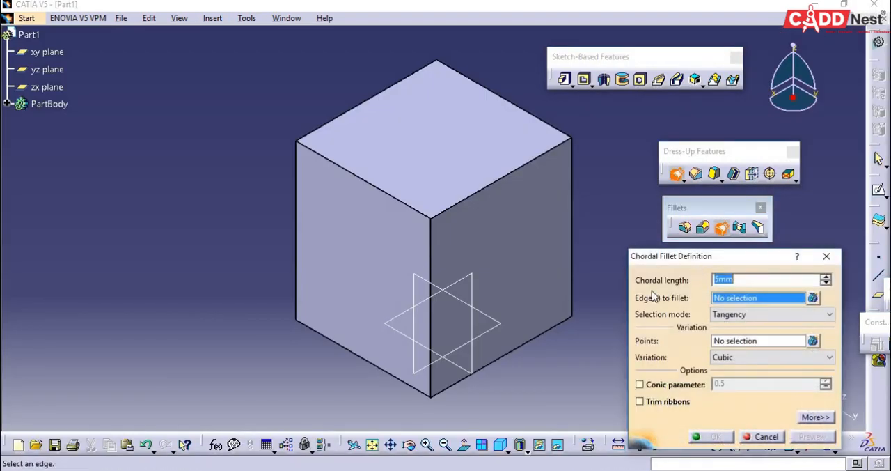
pyautogui.click(391, 198)
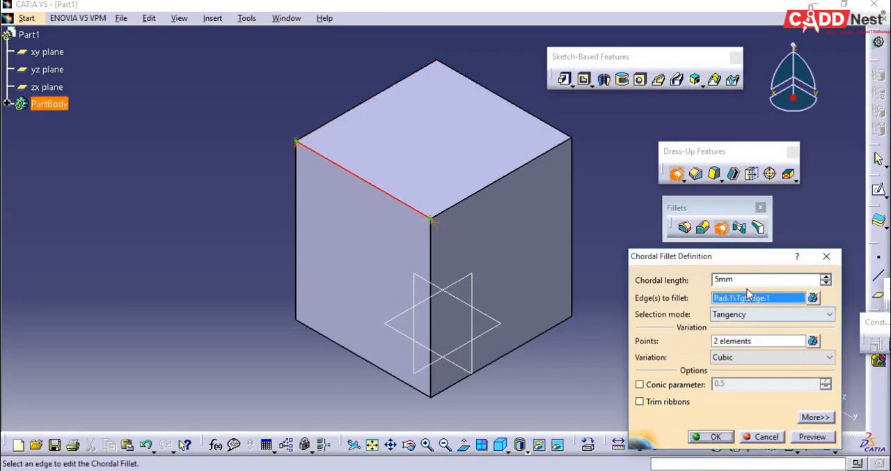
pyautogui.doubleClick(733, 281)
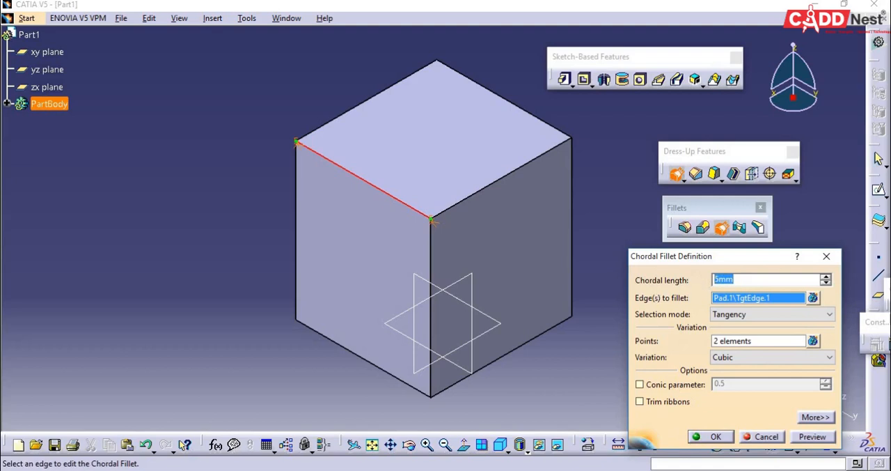
pyautogui.write('25')
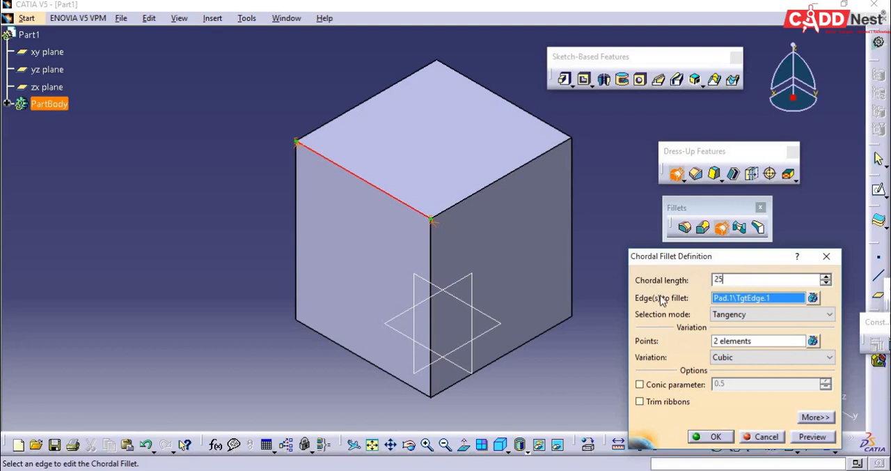
pyautogui.click(818, 440)
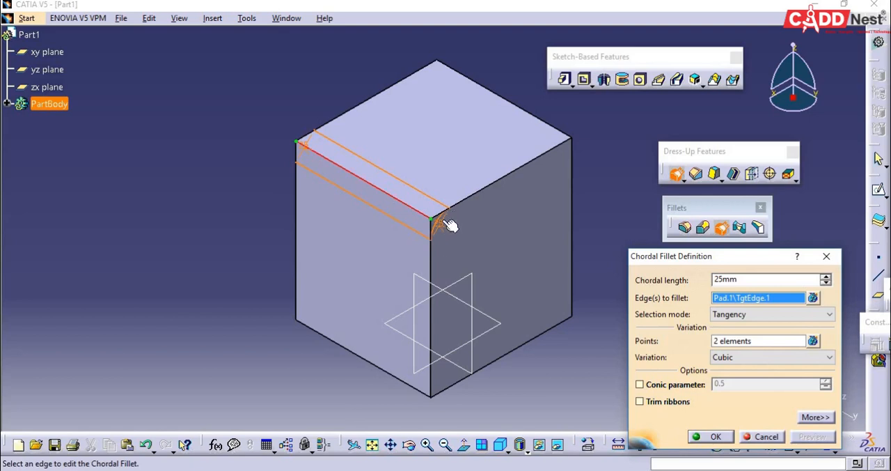
pyautogui.moveTo(470, 258); pyautogui.dragTo(475, 224, button='middle')
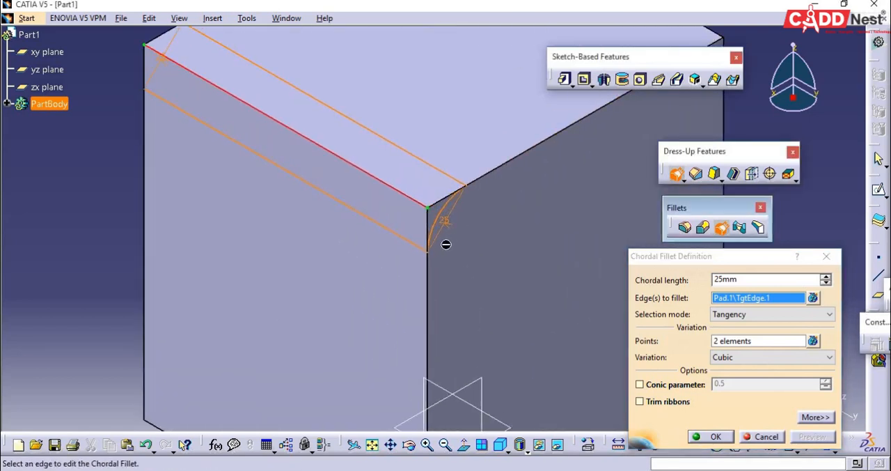
pyautogui.click(730, 441)
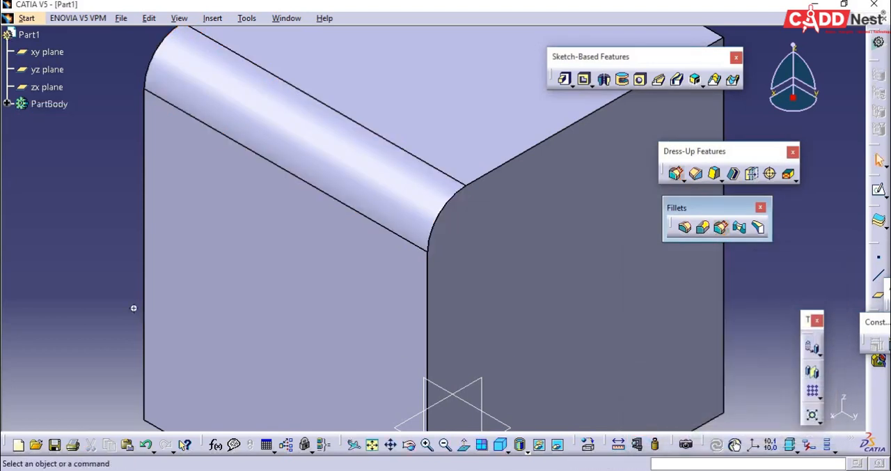
# - Undo the chordal fillet on the front-left edge of the block's top face
pyautogui.moveTo(151, 321); pyautogui.dragTo(159, 318, button='middle')
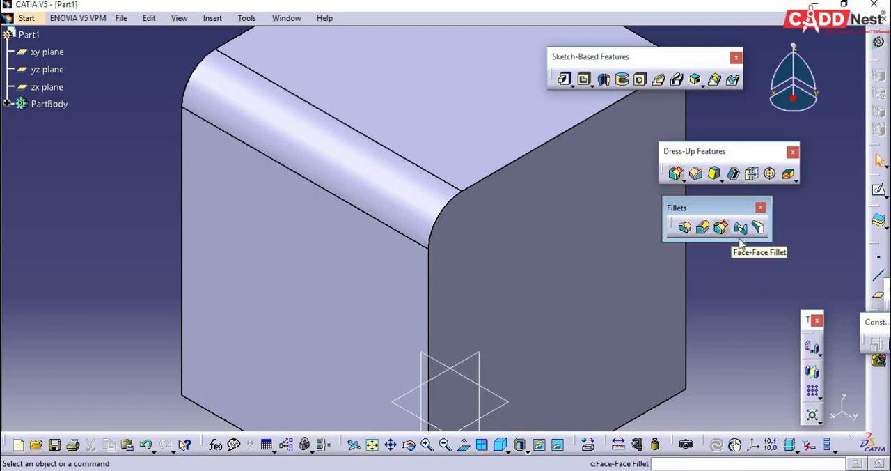
pyautogui.hotkey('ctrl', 'z')
pyautogui.hotkey('ctrl', 'z')
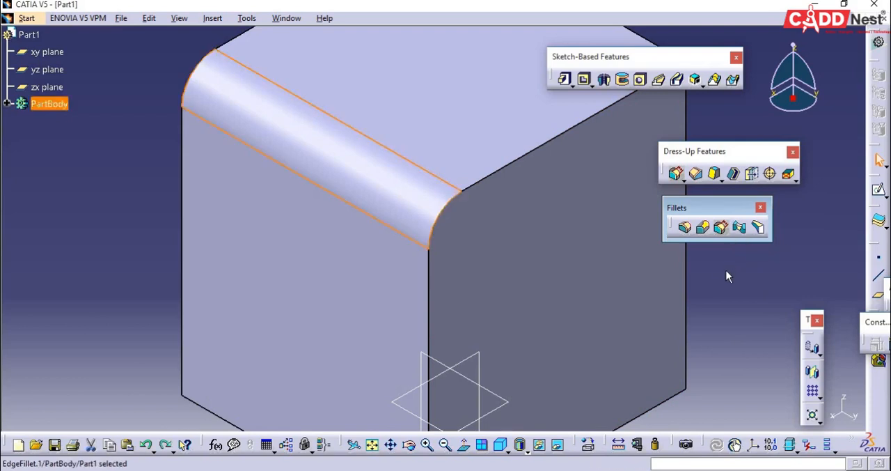
pyautogui.click(739, 227)
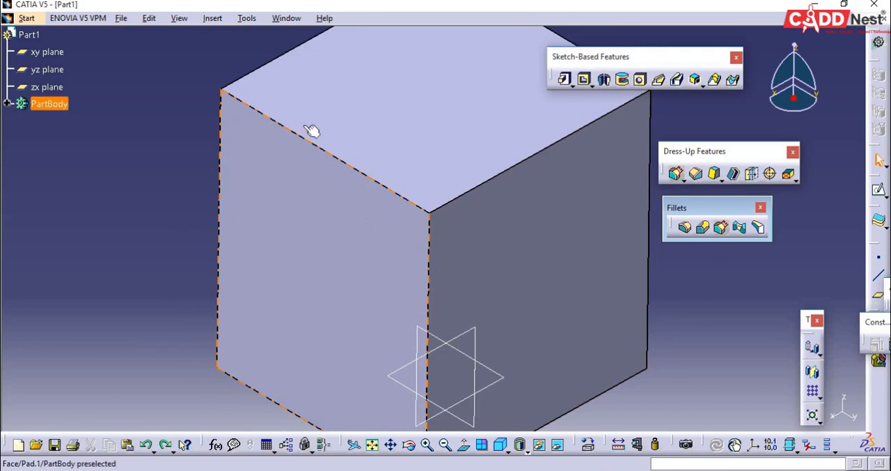
pyautogui.press('Escape')
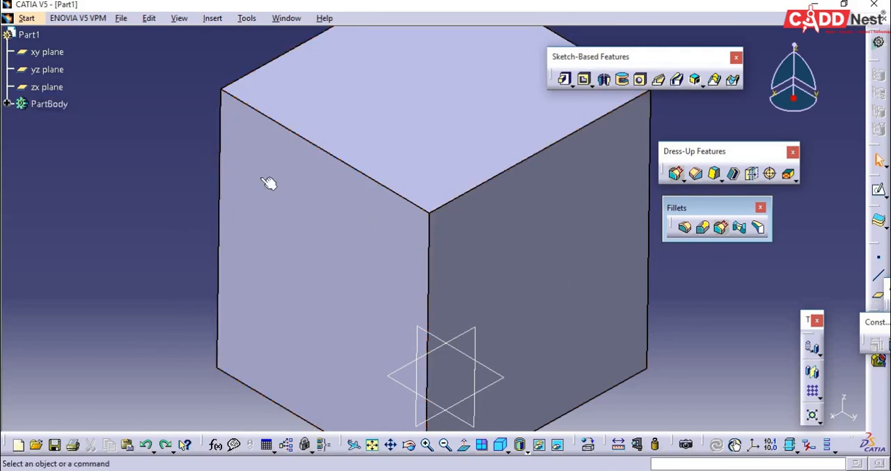
# - Apply a Face-Face Fillet of 30 mm radius between the block's front-left face and top face, then close the Fillets toolbar
pyautogui.click(742, 231)
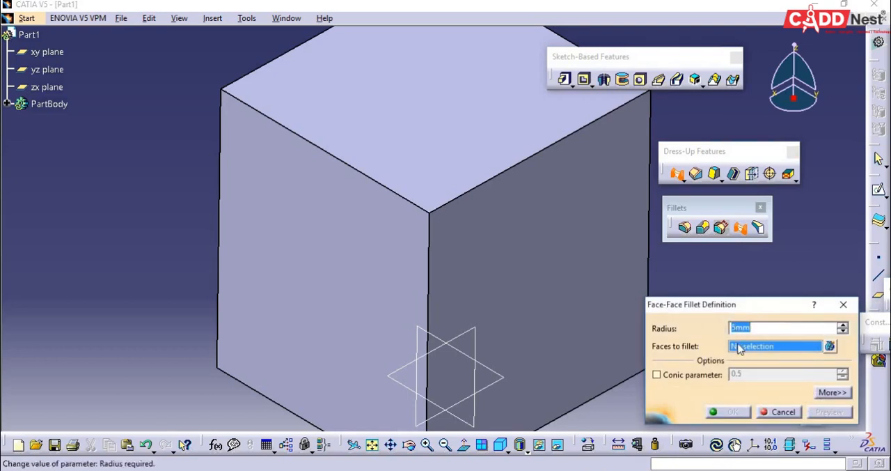
pyautogui.click(740, 348)
pyautogui.click(378, 263)
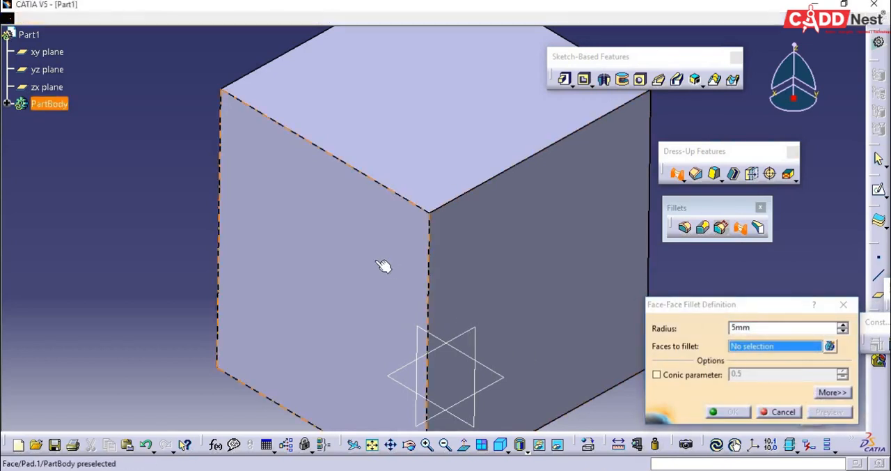
pyautogui.click(392, 138)
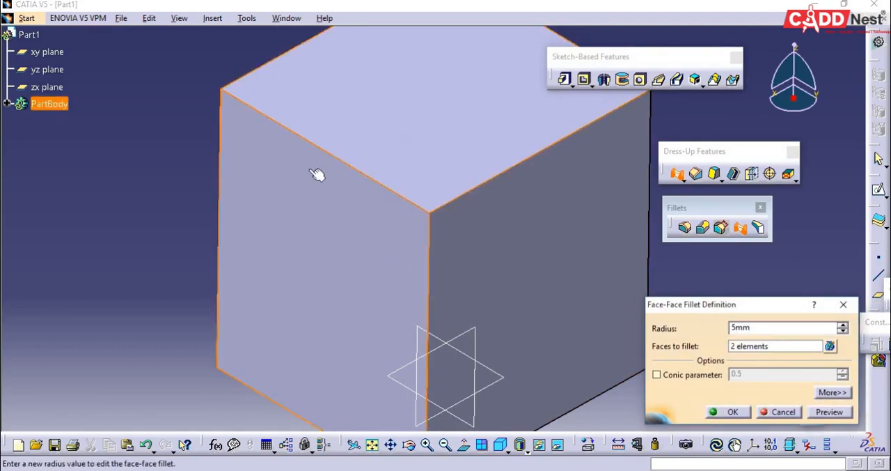
pyautogui.moveTo(792, 334); pyautogui.dragTo(691, 388)
pyautogui.write('30')
pyautogui.click(742, 415)
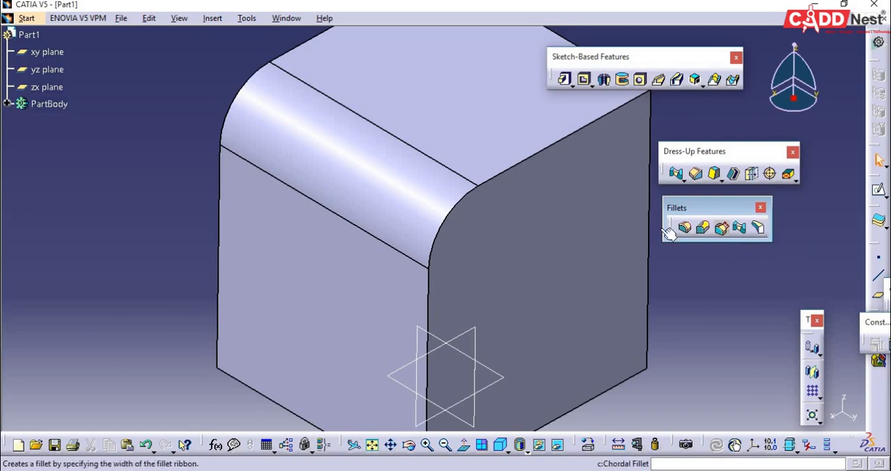
pyautogui.click(760, 207)
# - Chamfer the top face's edge opposite the fillet in Length1/Angle mode with a 30 mm length and 45° angle
pyautogui.moveTo(727, 244); pyautogui.dragTo(610, 270, button='middle')
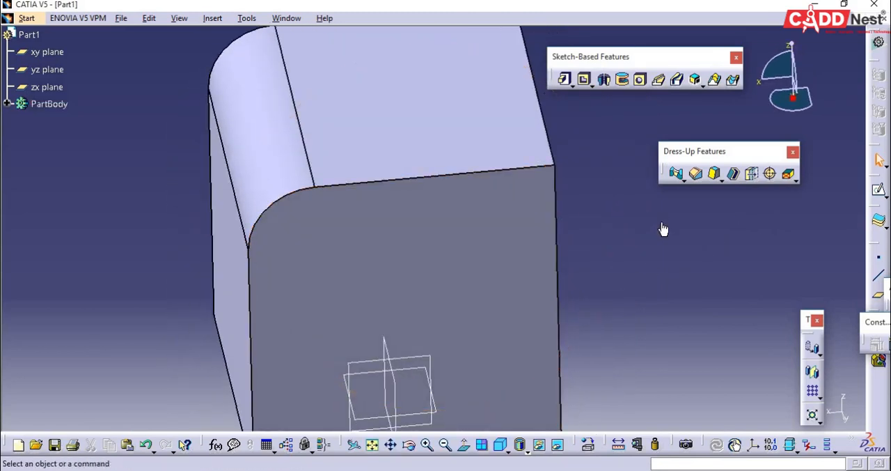
pyautogui.moveTo(663, 224); pyautogui.dragTo(674, 241, button='middle')
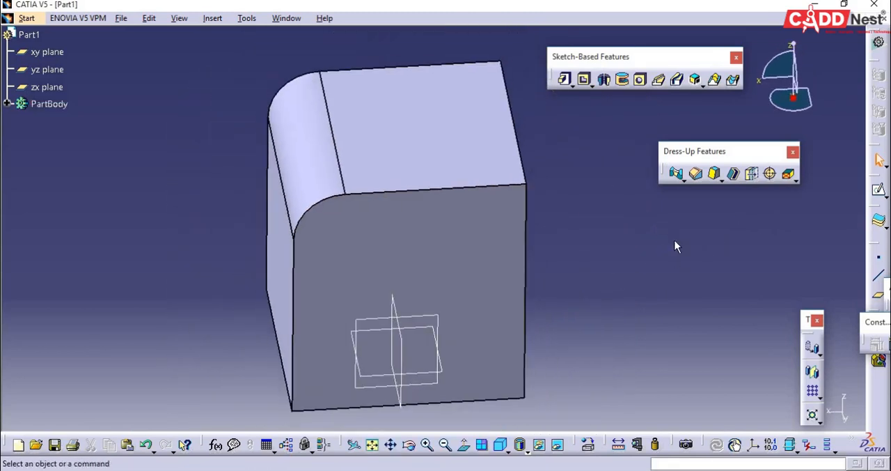
pyautogui.click(698, 175)
pyautogui.moveTo(724, 286); pyautogui.dragTo(708, 270)
pyautogui.click(711, 279)
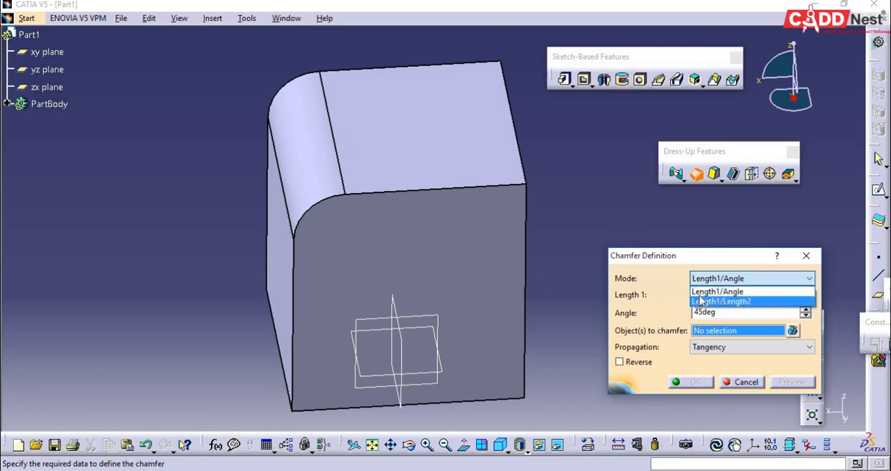
pyautogui.click(701, 291)
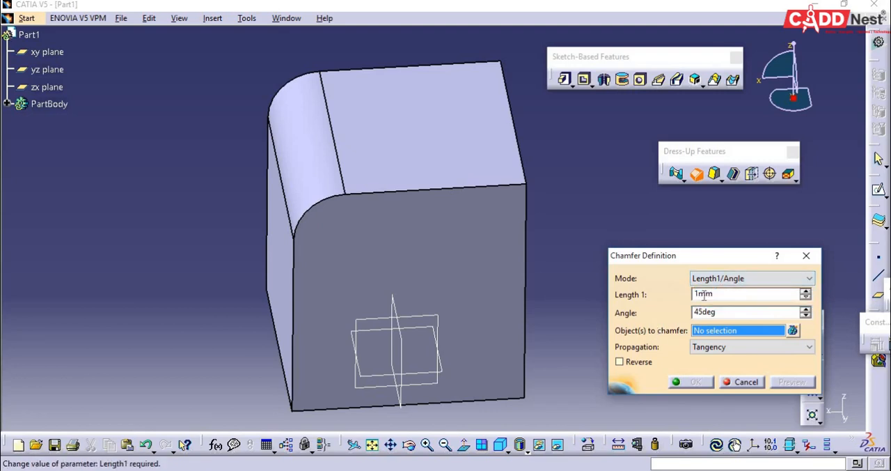
pyautogui.click(516, 143)
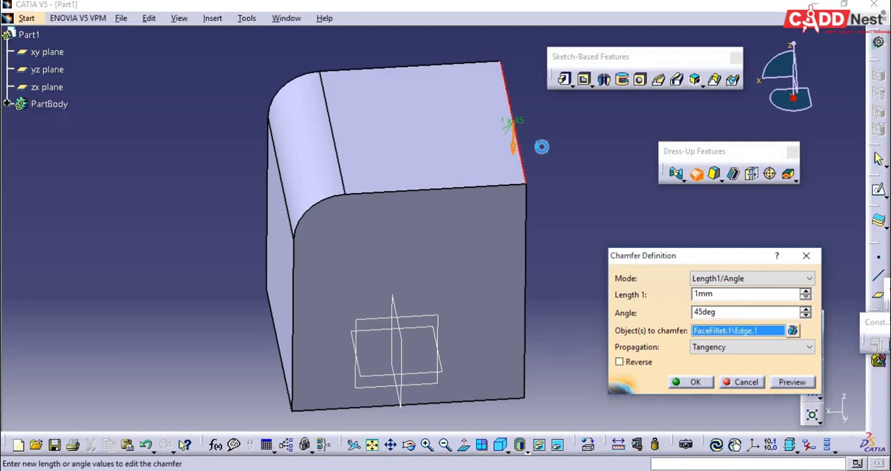
pyautogui.doubleClick(725, 295)
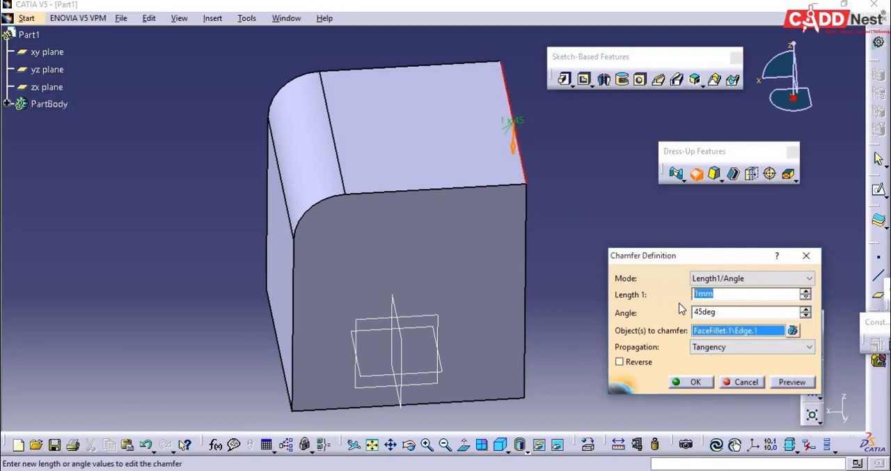
pyautogui.write('30')
pyautogui.click(752, 312)
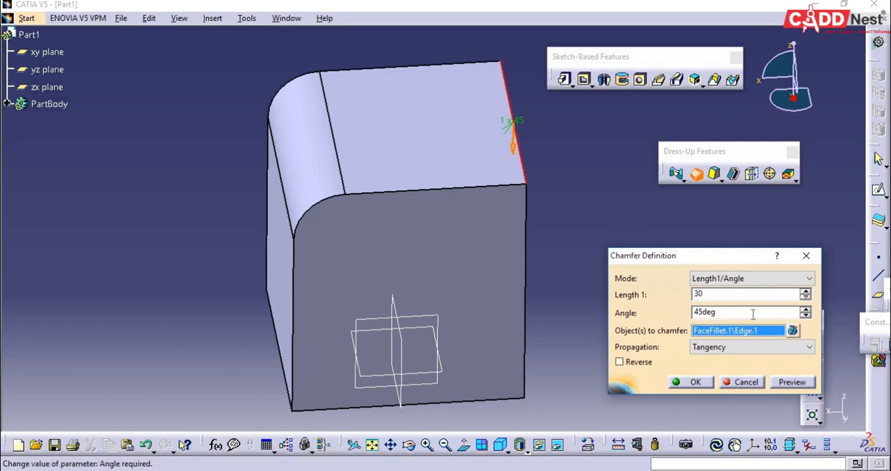
pyautogui.click(693, 381)
pyautogui.click(706, 311)
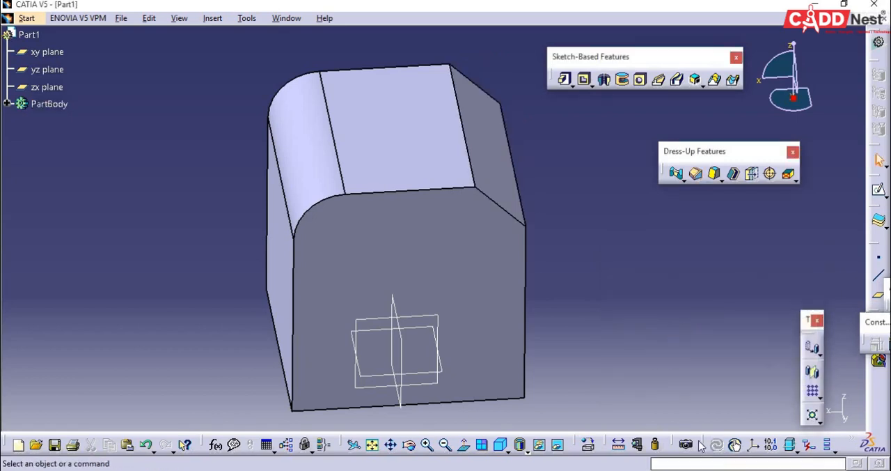
# - Inspect the chamfered block from several sides and undo the chamfer
pyautogui.moveTo(673, 374); pyautogui.dragTo(563, 262, button='middle')
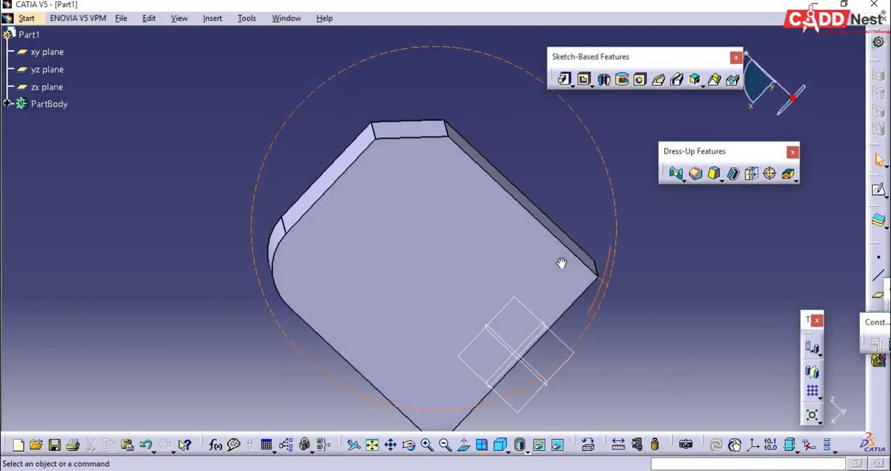
pyautogui.click(500, 444)
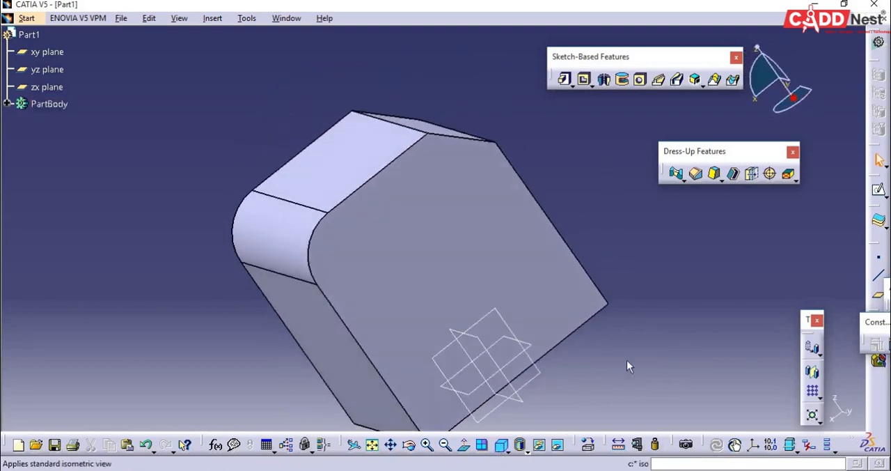
pyautogui.moveTo(657, 333); pyautogui.dragTo(493, 374, button='middle')
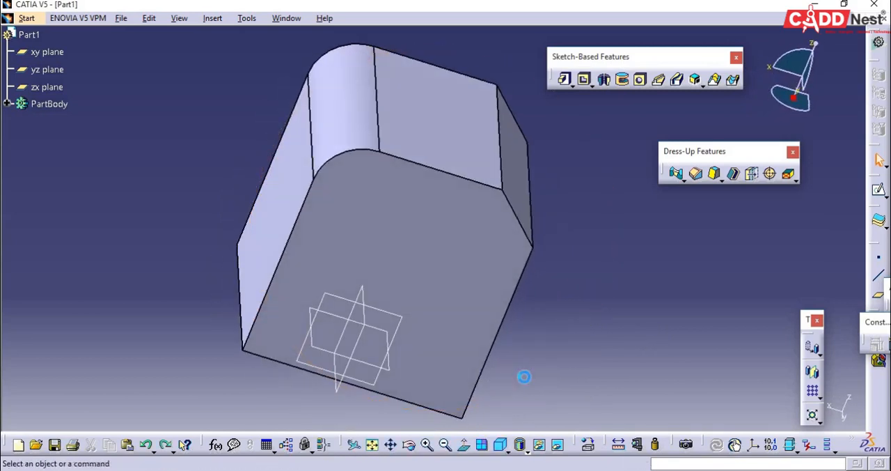
pyautogui.hotkey('ctrl', 'z')
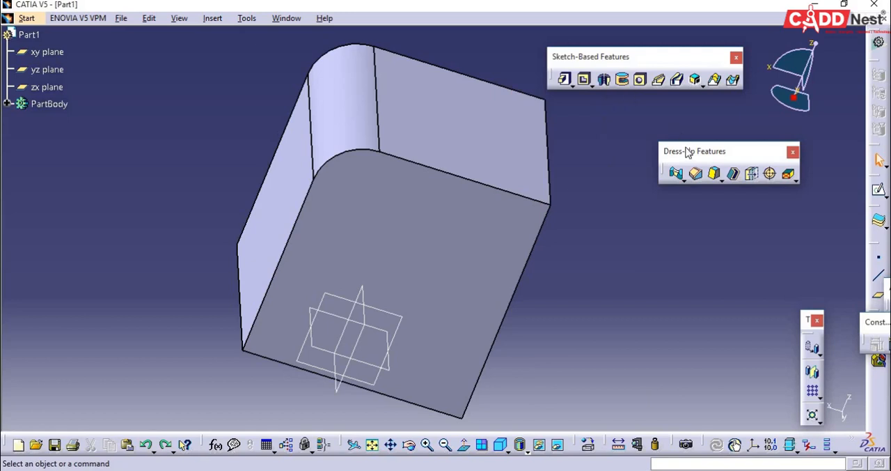
# - Chamfer the top face's edge opposite the fillet in Length1/Length2 mode with lengths of 5 mm and 35 mm
pyautogui.click(695, 173)
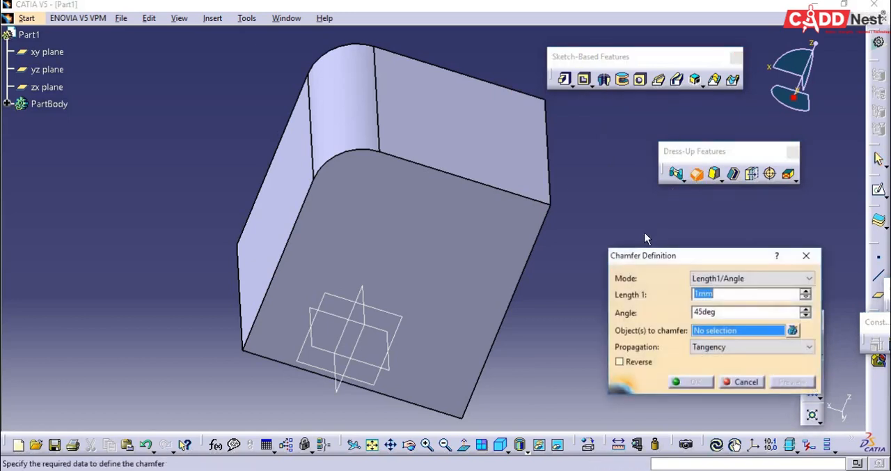
pyautogui.moveTo(577, 199); pyautogui.dragTo(527, 144, button='middle')
pyautogui.click(480, 145)
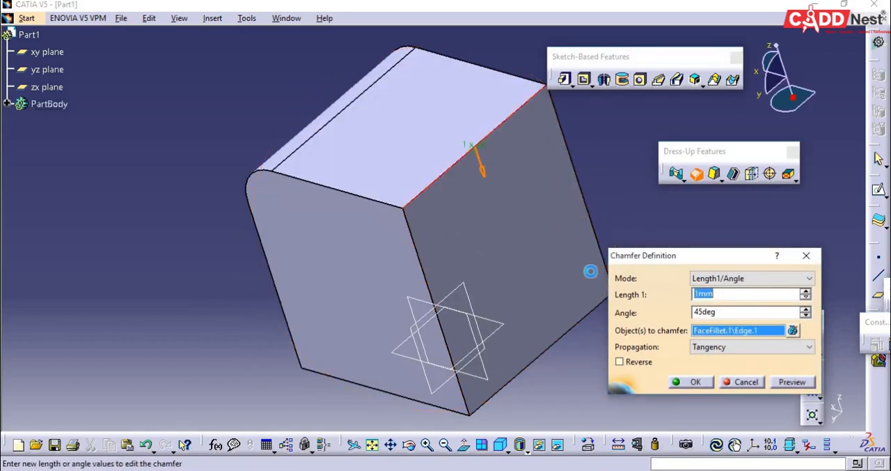
pyautogui.click(731, 279)
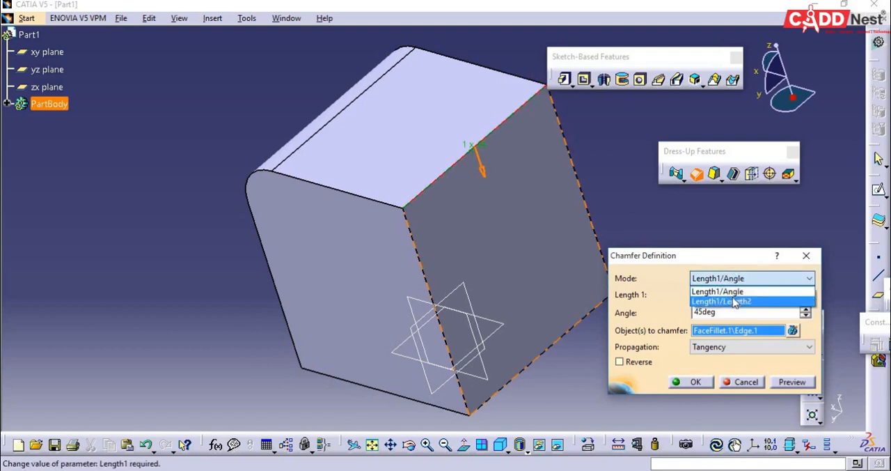
pyautogui.click(735, 301)
pyautogui.moveTo(727, 294); pyautogui.dragTo(690, 296)
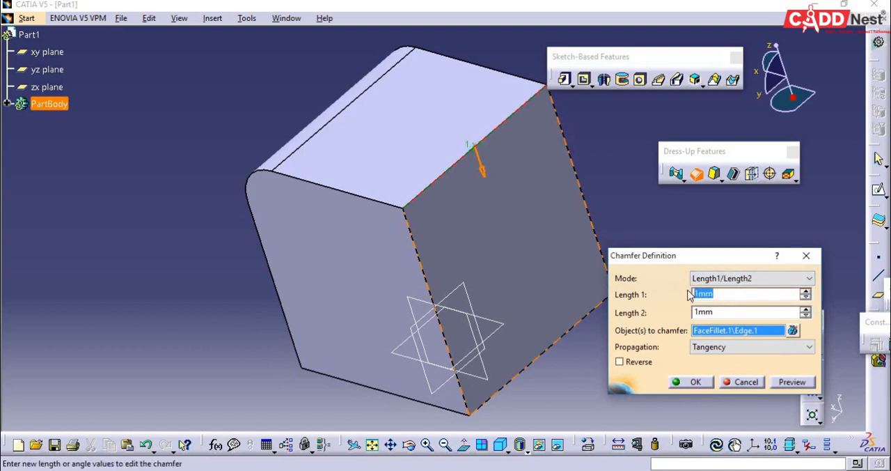
pyautogui.write('5')
pyautogui.press('Tab')
pyautogui.write('3')
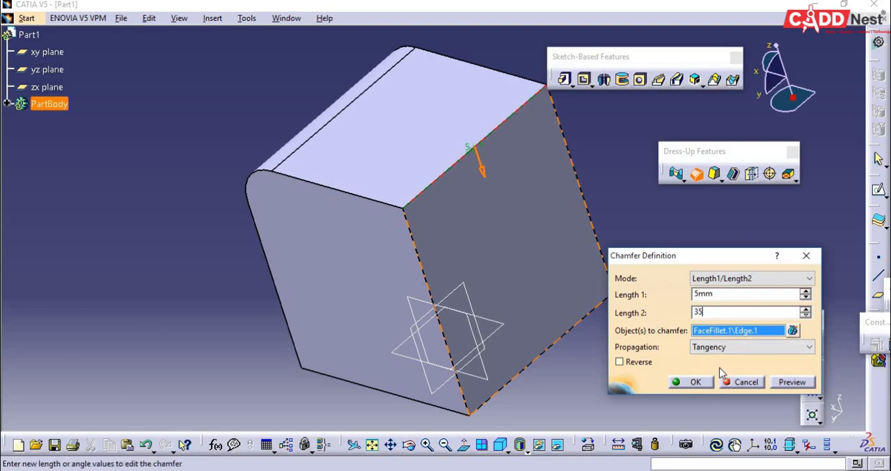
pyautogui.click(694, 381)
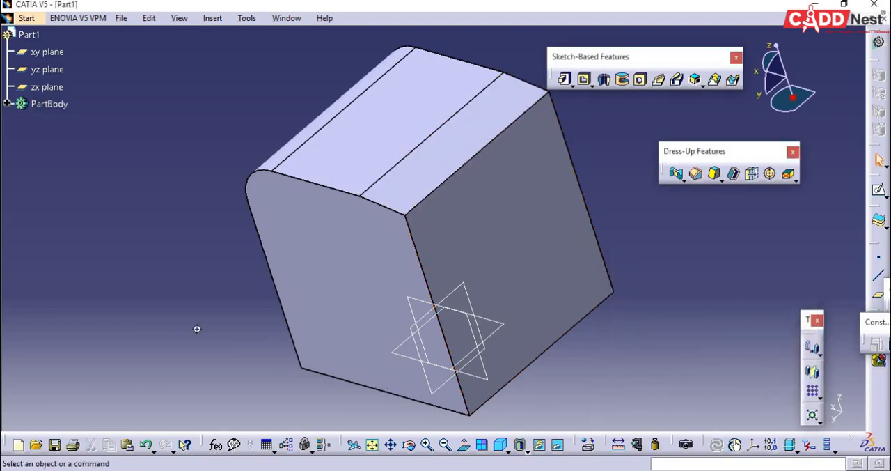
# - Detach the Drafts tools from the Dress-Up Features as a separate toolbar
pyautogui.moveTo(196, 328); pyautogui.dragTo(348, 223, button='middle')
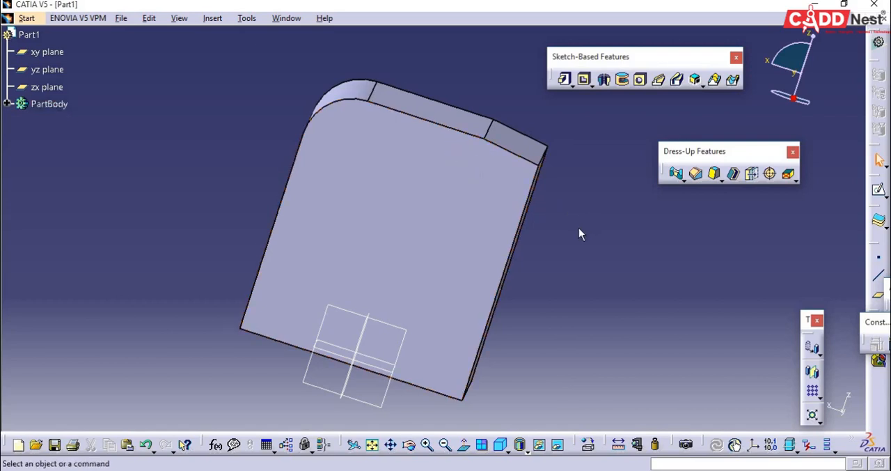
pyautogui.click(721, 180)
pyautogui.moveTo(728, 197); pyautogui.dragTo(701, 255)
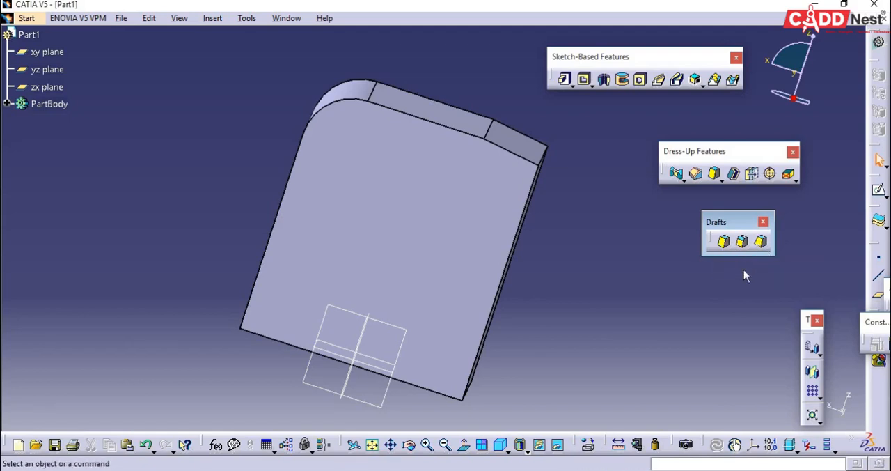
# - Undo the chamfer and the face-face fillet to restore the plain block
pyautogui.click(520, 444)
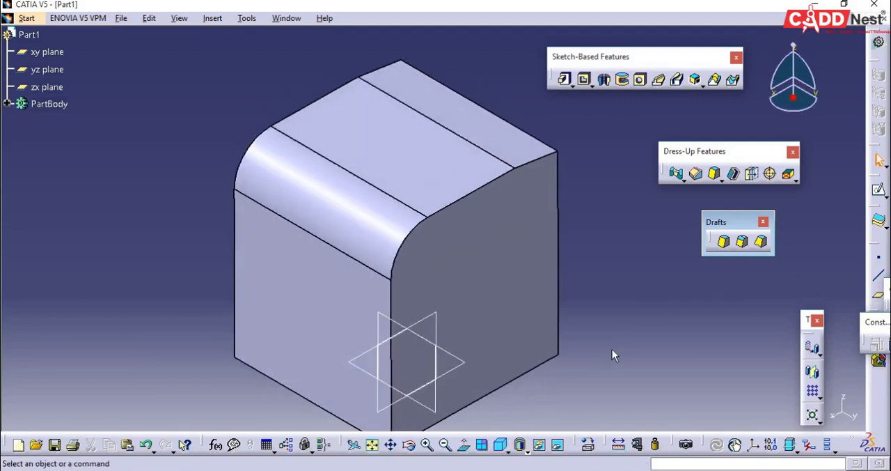
pyautogui.hotkey('ctrl', 'y')
pyautogui.hotkey('ctrl', 'y')
pyautogui.hotkey('ctrl', 'y')
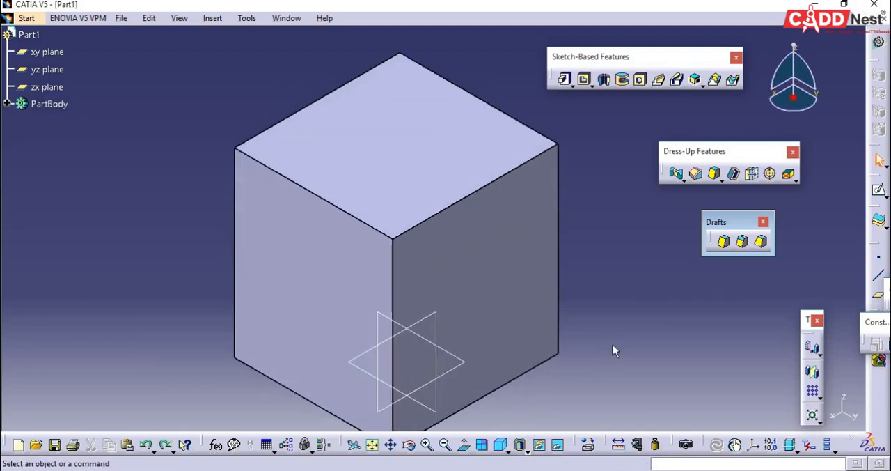
# - Try a 20° draft on the block's front-left side face with the top face as neutral element, inspect it and undo it
pyautogui.click(724, 244)
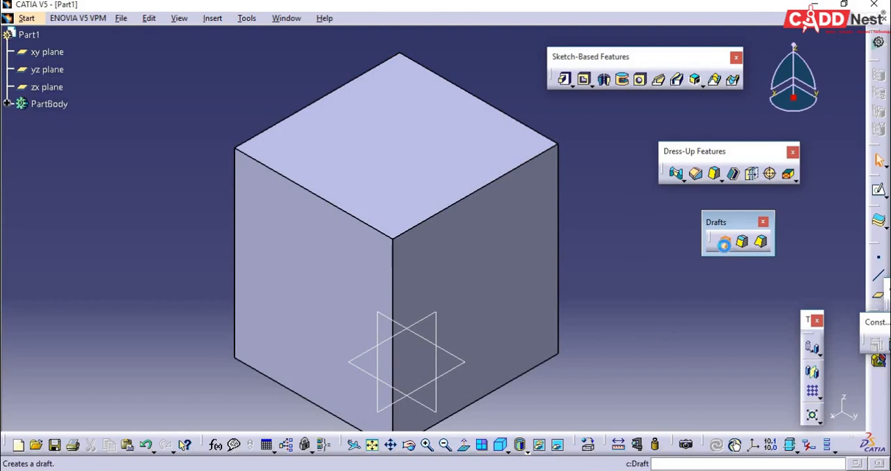
pyautogui.moveTo(547, 381); pyautogui.dragTo(532, 321, button='middle')
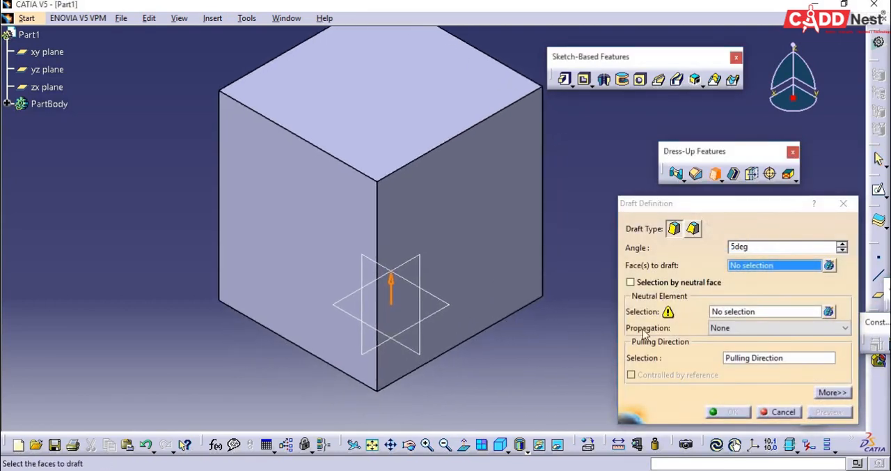
pyautogui.click(296, 256)
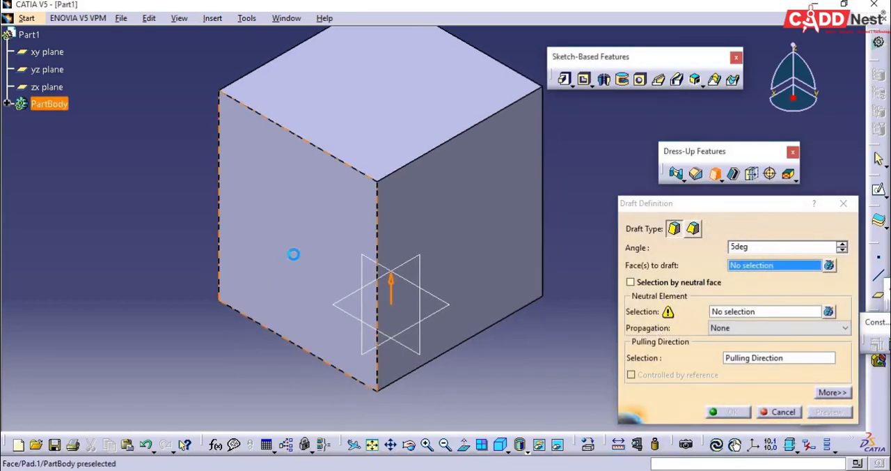
pyautogui.click(728, 315)
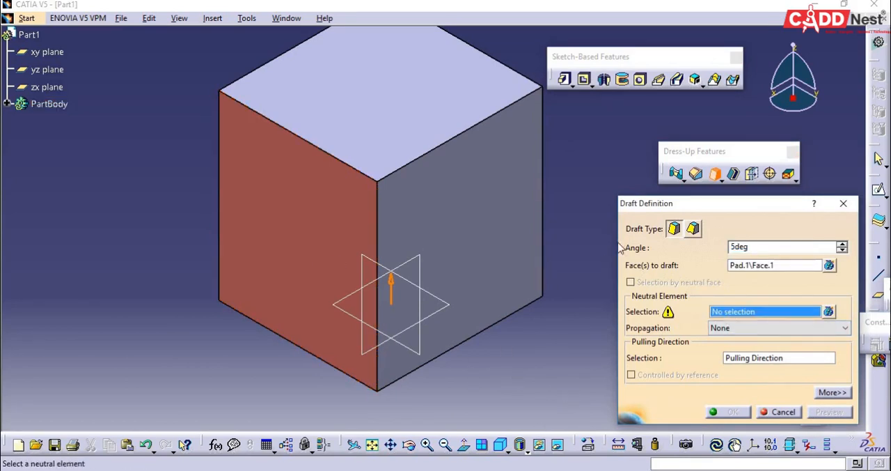
pyautogui.click(491, 105)
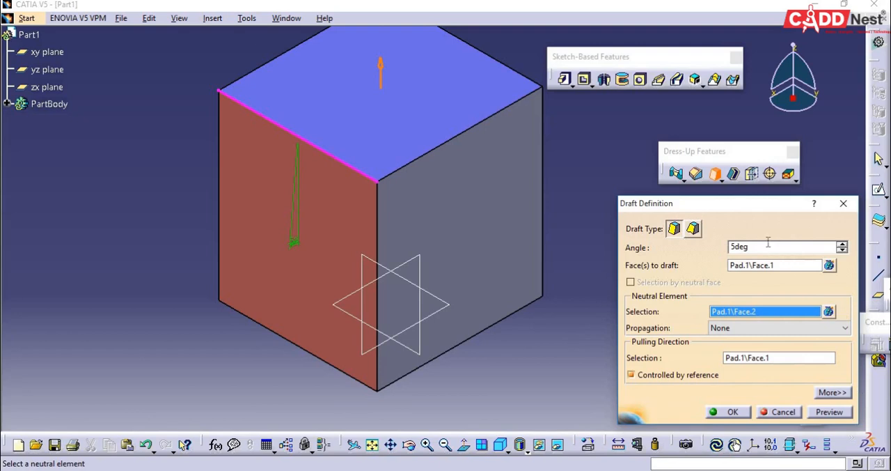
pyautogui.doubleClick(755, 246)
pyautogui.write('20')
pyautogui.moveTo(524, 402); pyautogui.dragTo(467, 237, button='middle')
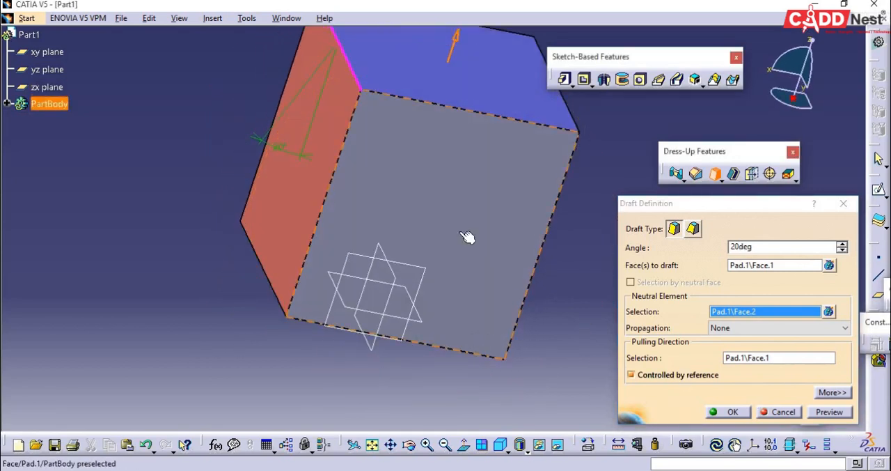
pyautogui.click(736, 412)
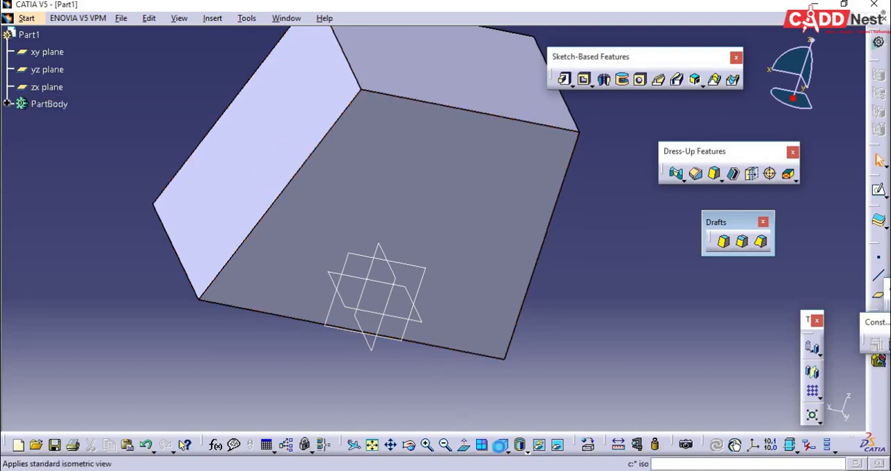
pyautogui.click(499, 444)
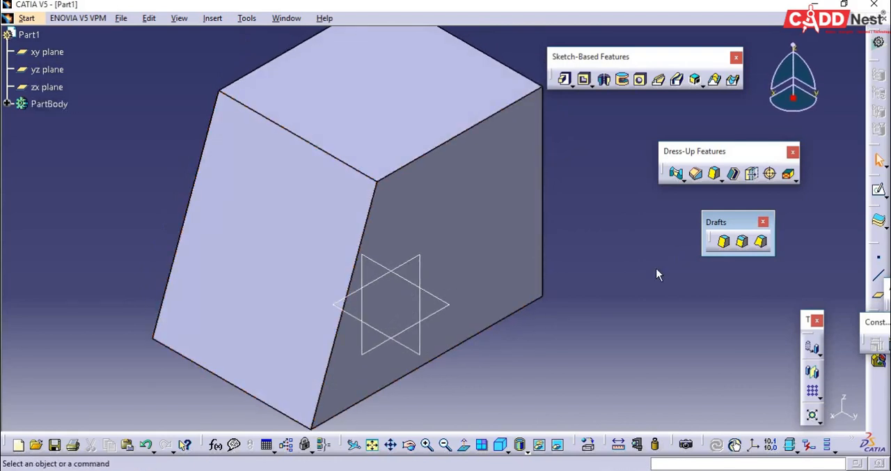
pyautogui.hotkey('ctrl', 'z')
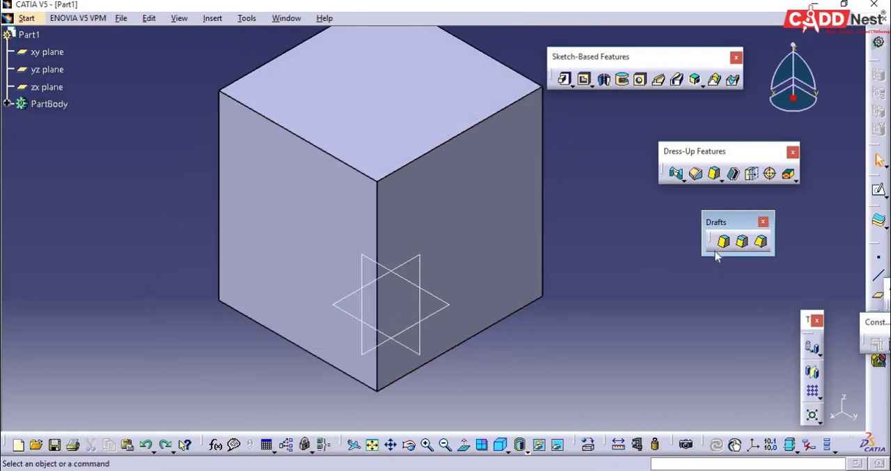
# - Try a 25° draft on both front side faces with the top face as neutral element, inspect it and undo it
pyautogui.click(724, 242)
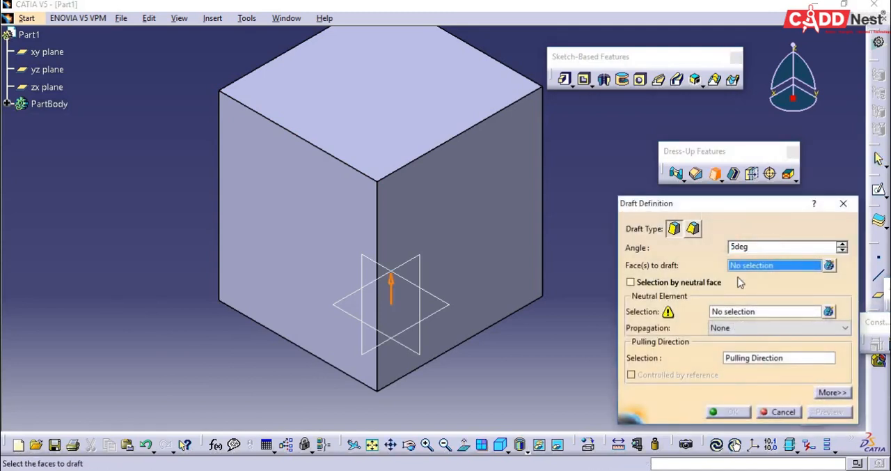
pyautogui.click(267, 259)
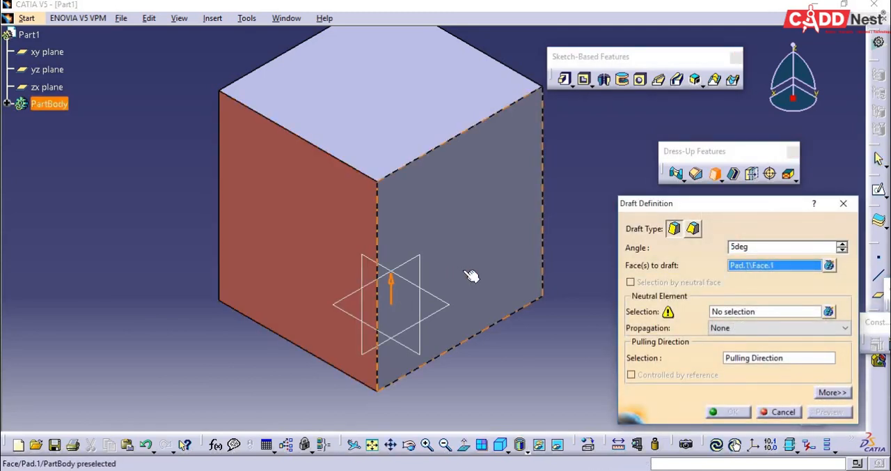
pyautogui.click(474, 274)
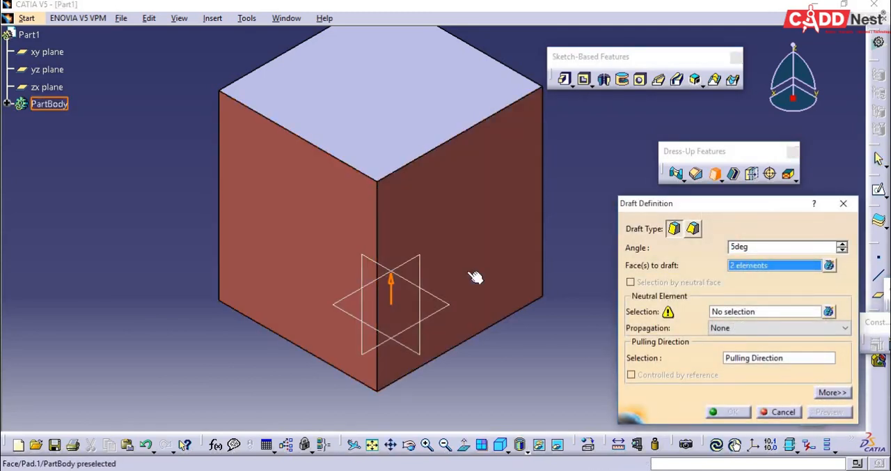
pyautogui.click(731, 313)
pyautogui.click(447, 114)
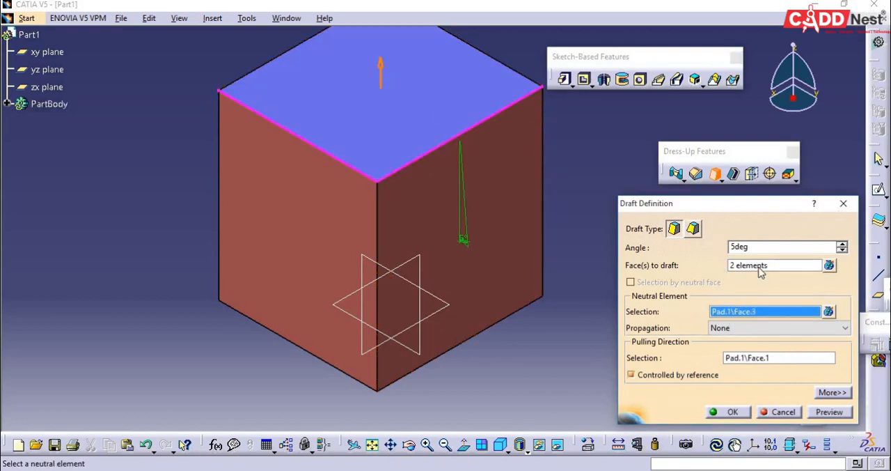
pyautogui.doubleClick(745, 246)
pyautogui.write('25')
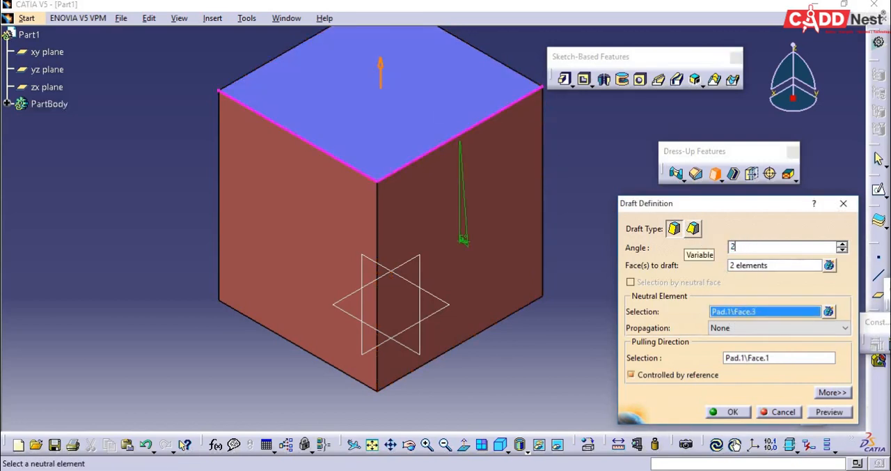
pyautogui.click(730, 412)
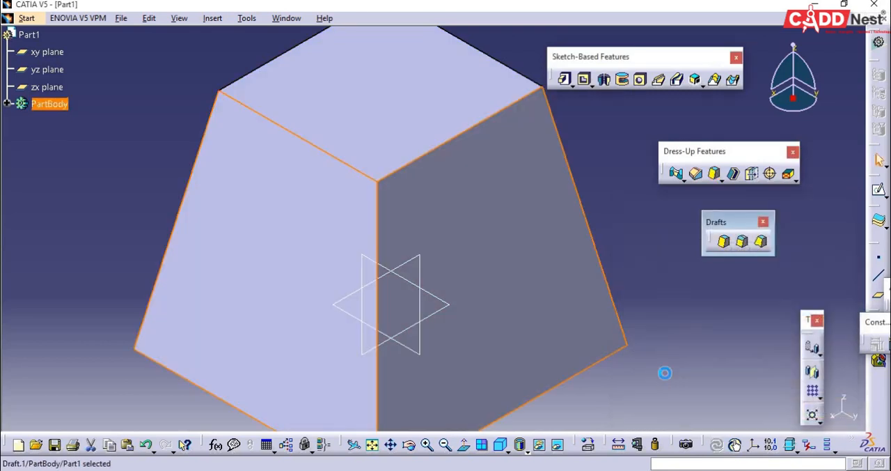
pyautogui.moveTo(666, 378); pyautogui.dragTo(562, 378, button='middle')
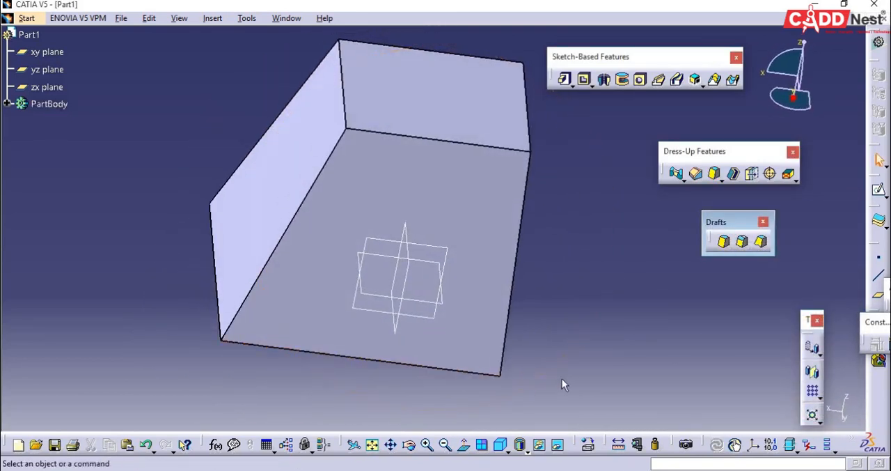
pyautogui.click(500, 443)
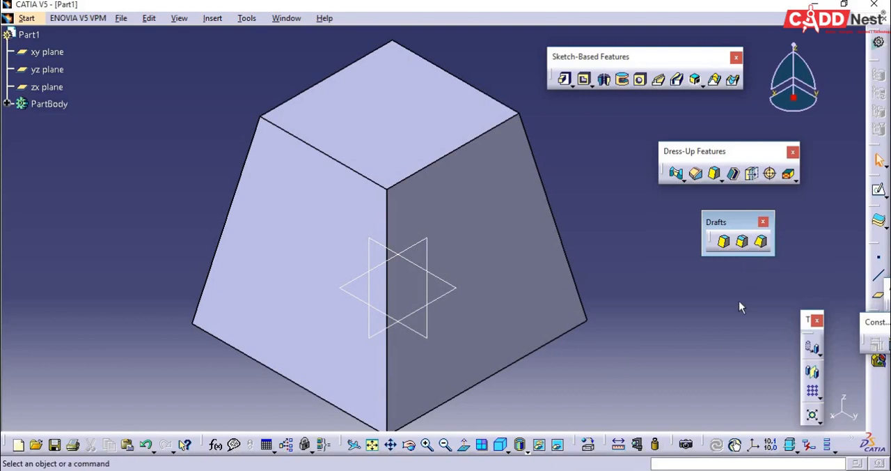
pyautogui.hotkey('ctrl', 'z')
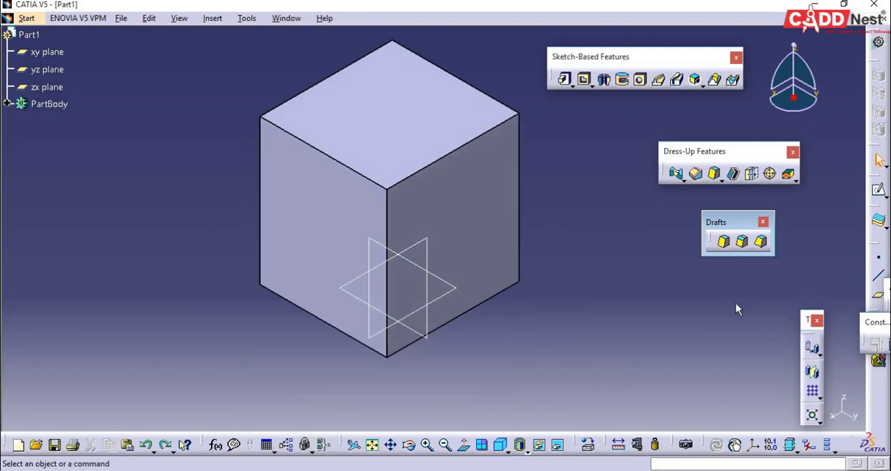
# - Set up a variable angle draft on the block's front-left side face with the top face as neutral element
pyautogui.click(761, 243)
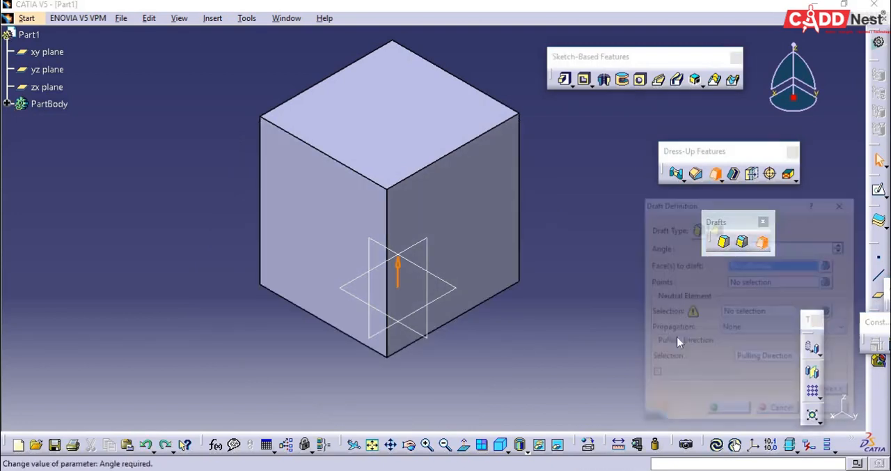
pyautogui.click(318, 260)
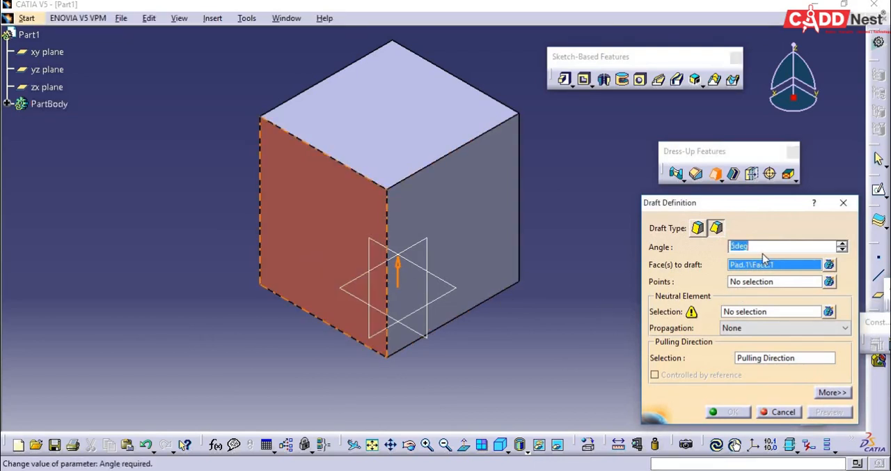
pyautogui.click(750, 313)
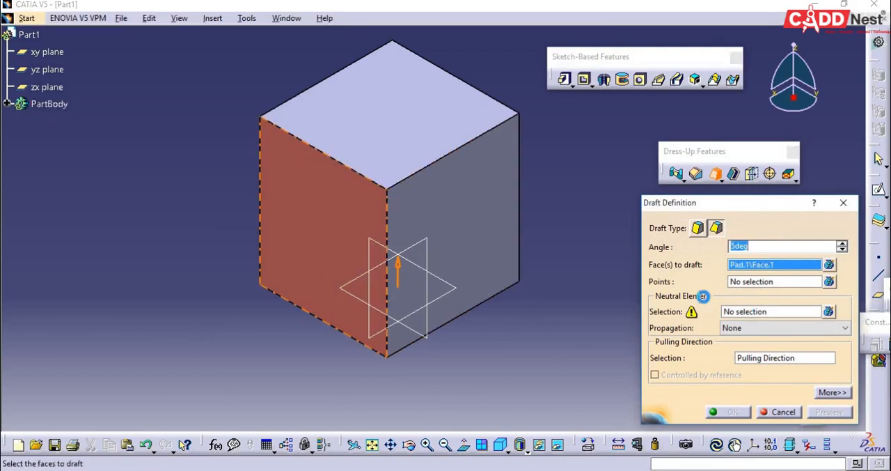
pyautogui.click(454, 142)
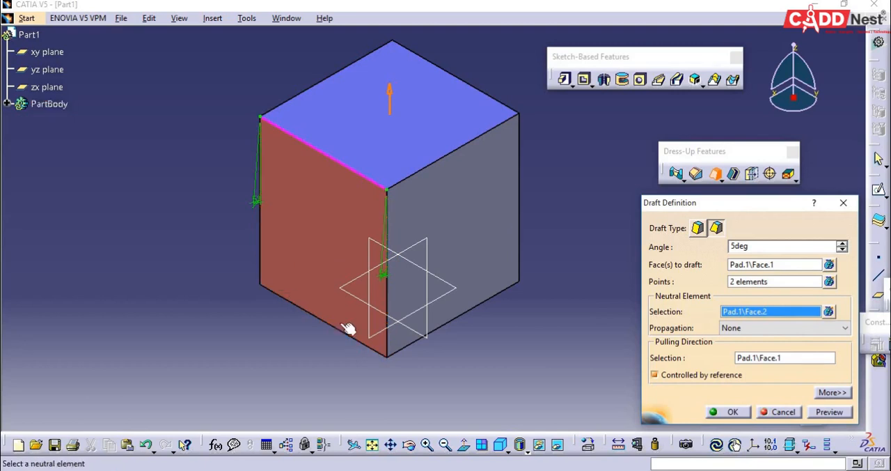
pyautogui.moveTo(401, 371); pyautogui.dragTo(398, 358, button='middle')
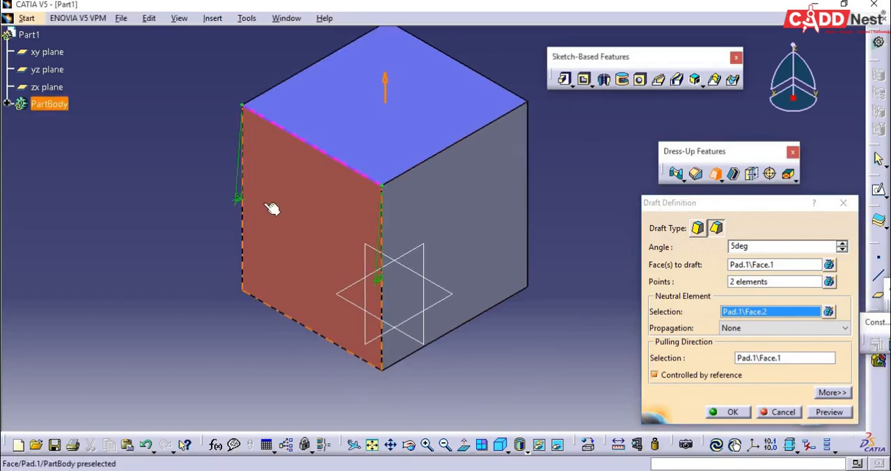
# - Set the draft angle to 10° at the front corner point and 35° at the left corner point, and create the variable draft
pyautogui.doubleClick(238, 200)
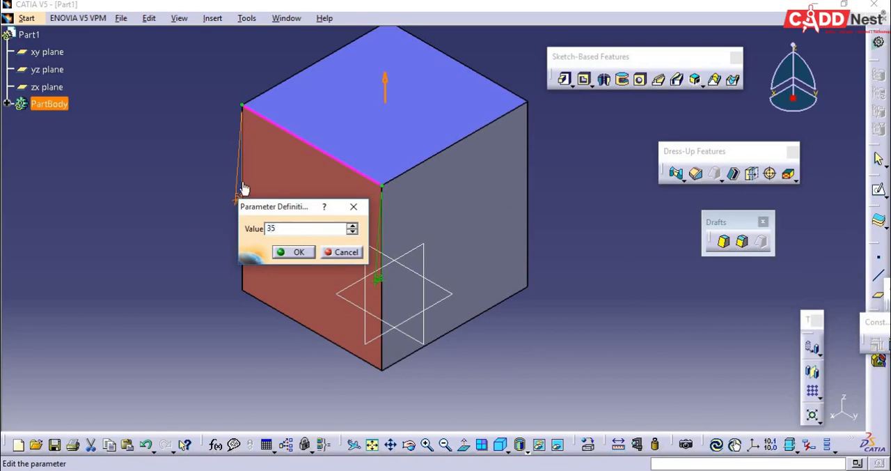
pyautogui.doubleClick(382, 280)
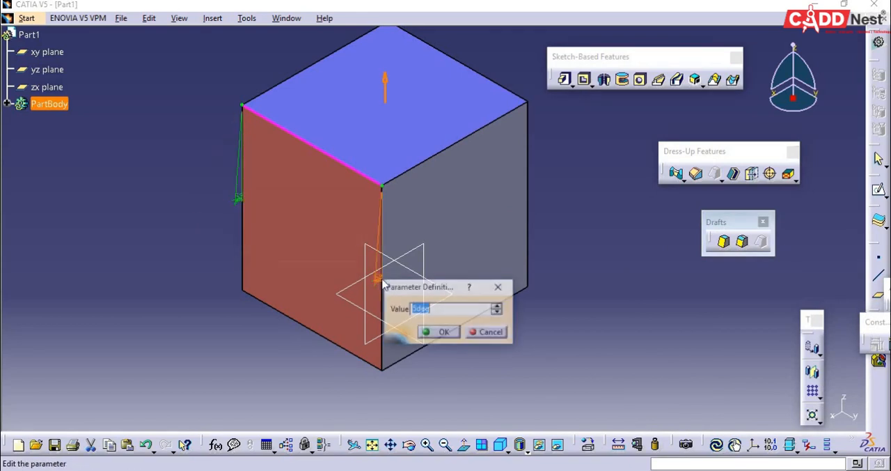
pyautogui.write('10')
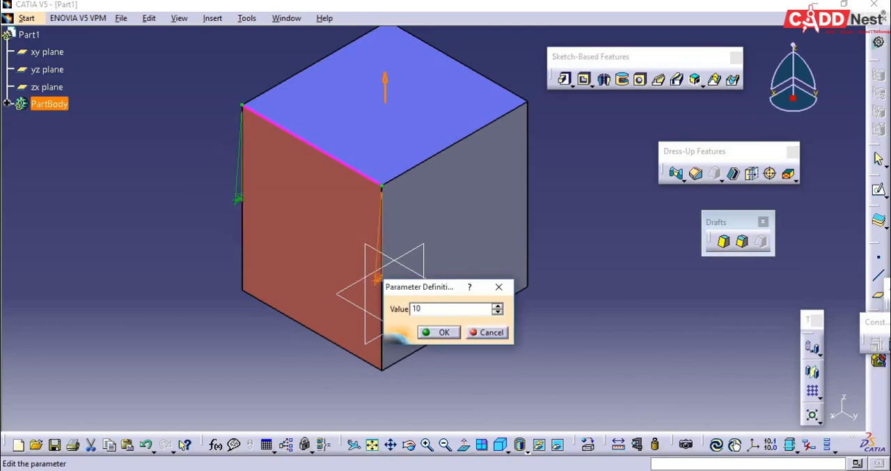
pyautogui.click(439, 332)
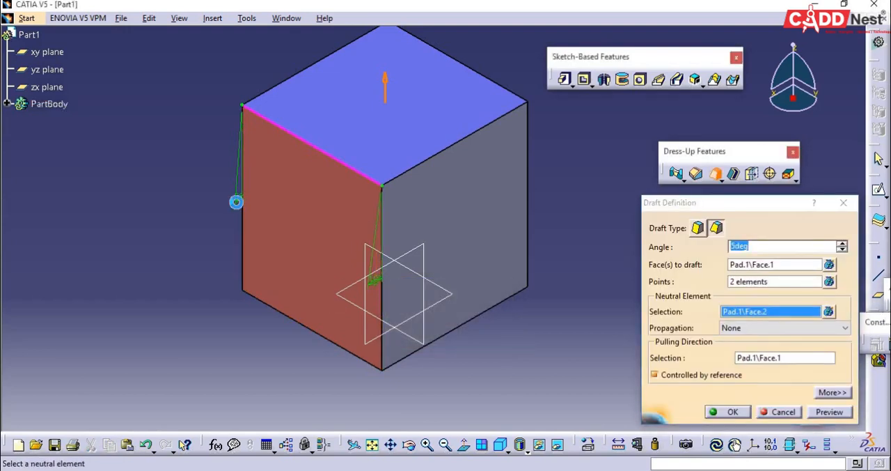
pyautogui.doubleClick(237, 202)
pyautogui.write('35')
pyautogui.press('Return')
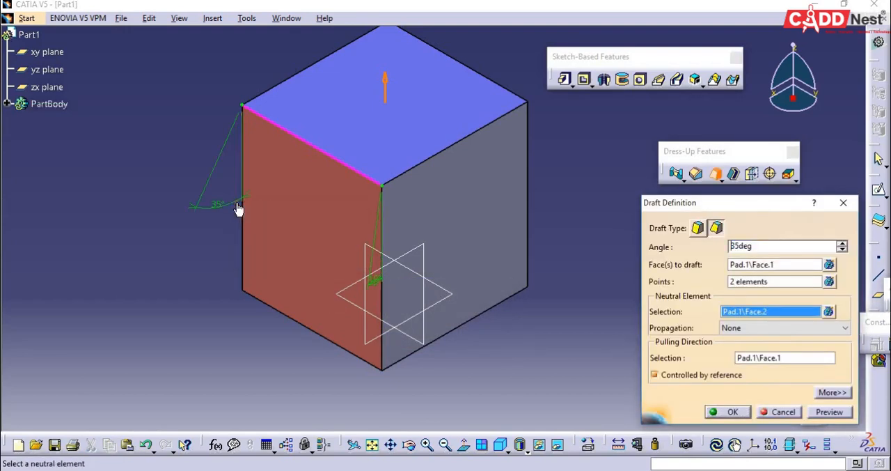
pyautogui.click(728, 412)
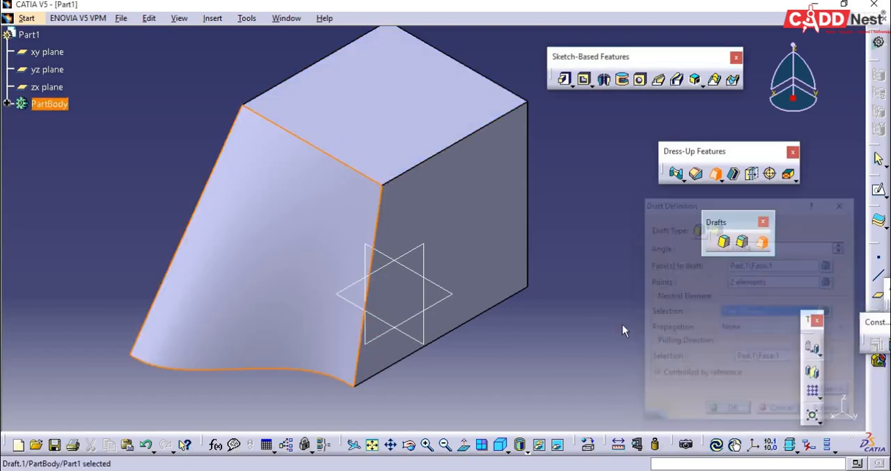
pyautogui.moveTo(495, 339); pyautogui.dragTo(646, 362, button='middle')
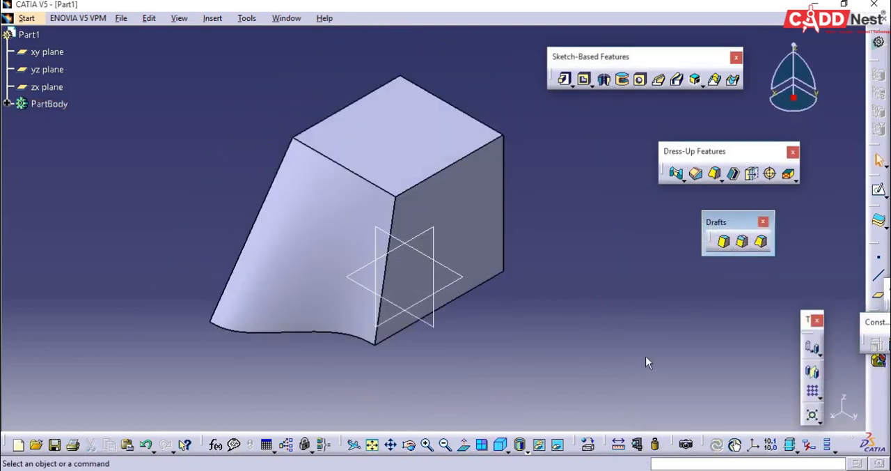